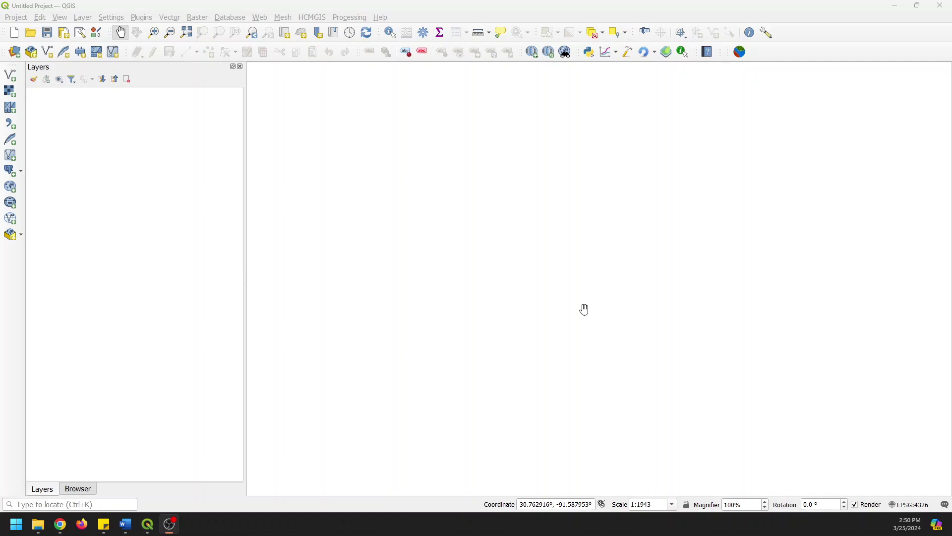
Step: Install the MapTileLoader plugin from the plugin manager after searching 'mapti'
left_click(164, 6)
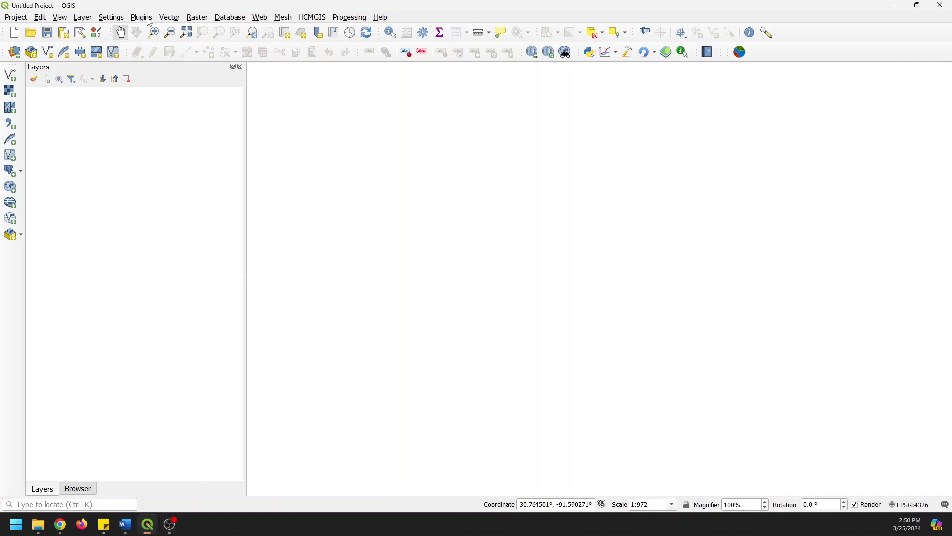
left_click(149, 21)
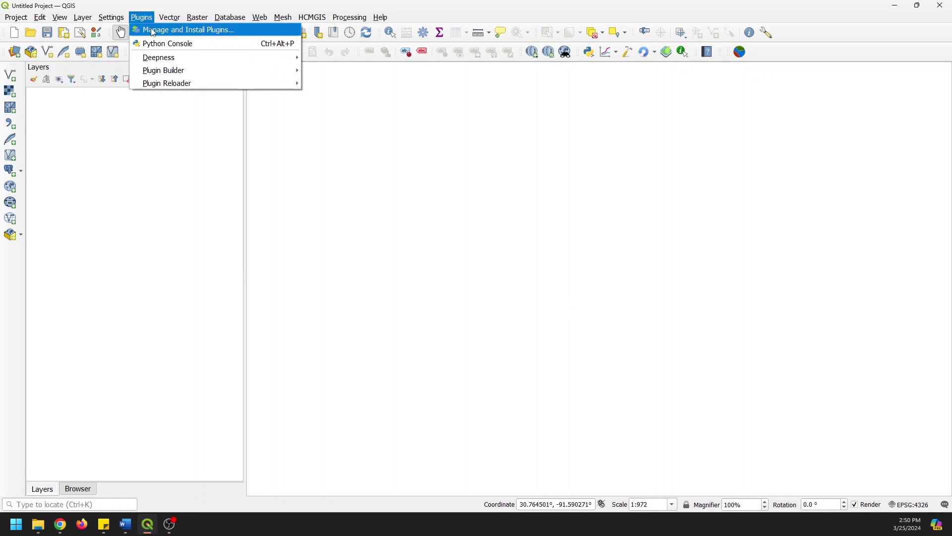
left_click(153, 31)
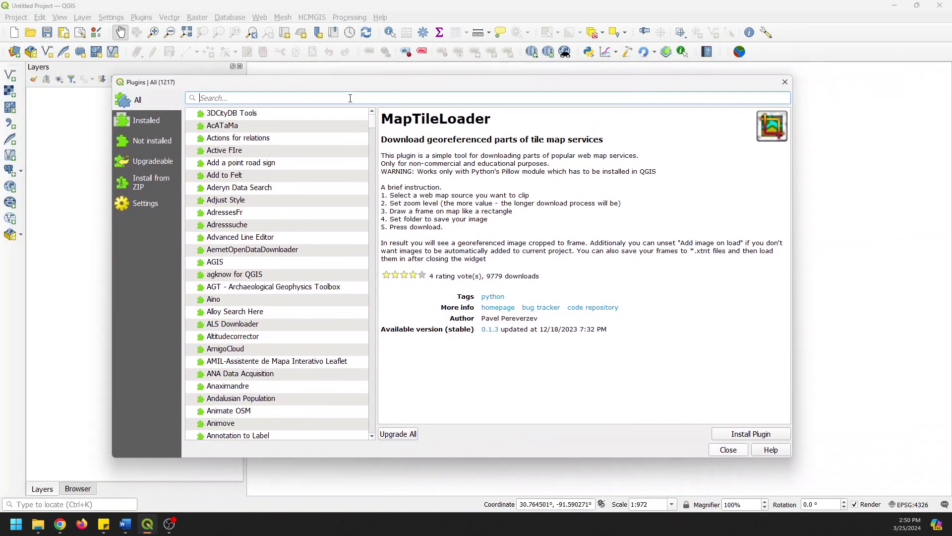
type("maptile")
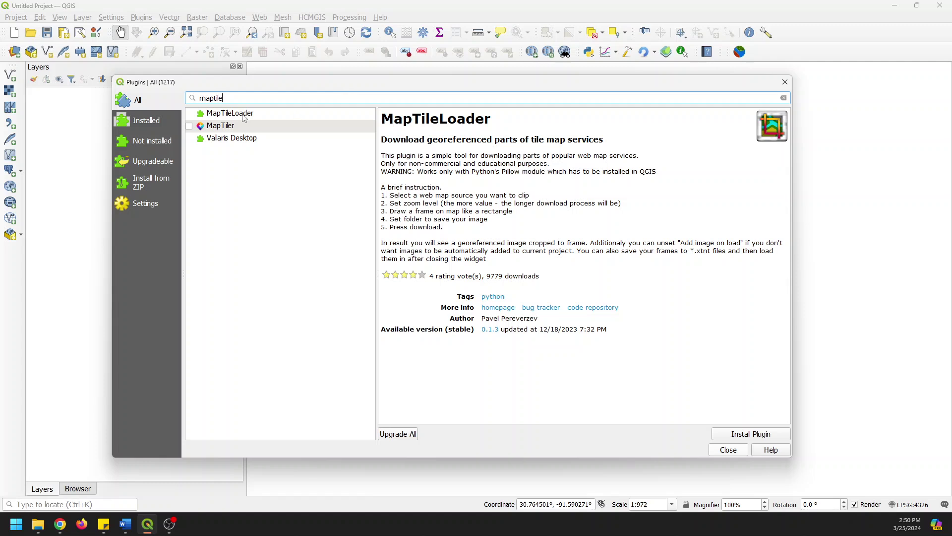
left_click(243, 117)
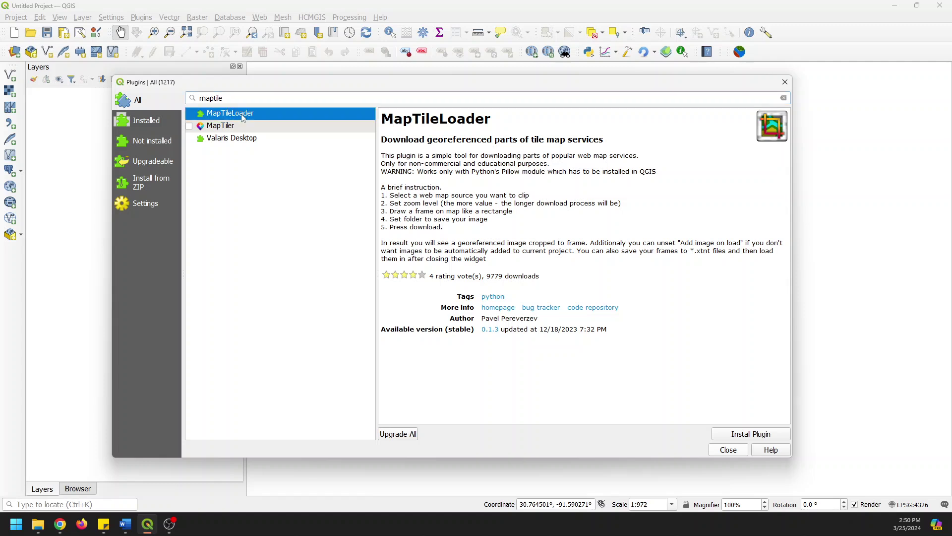
left_click(755, 434)
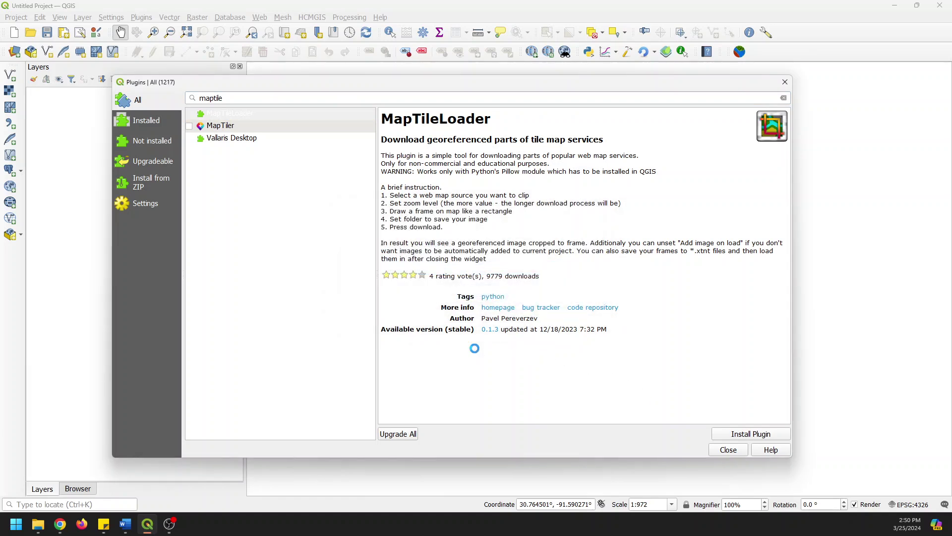
left_click(728, 450)
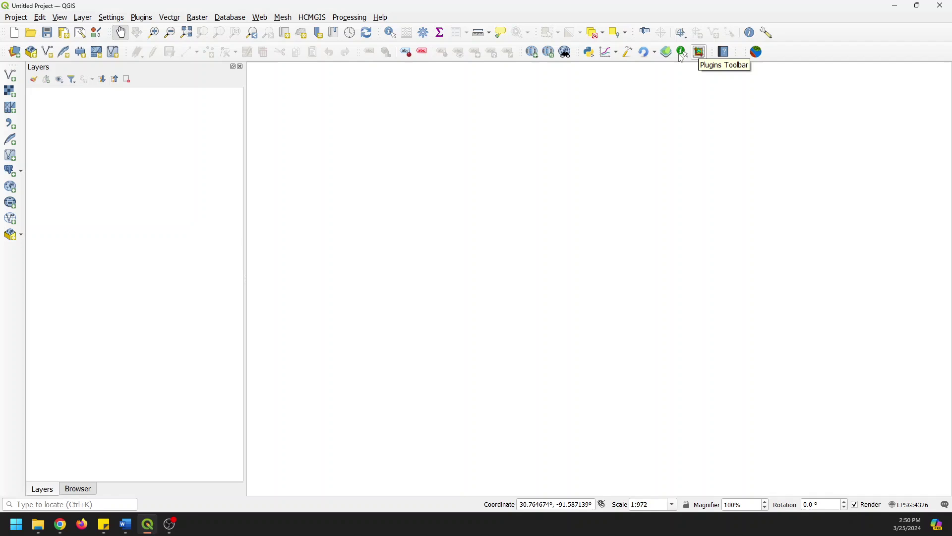
Step: Open the new MapTileLoader tool window briefly, then close it
left_click(703, 54)
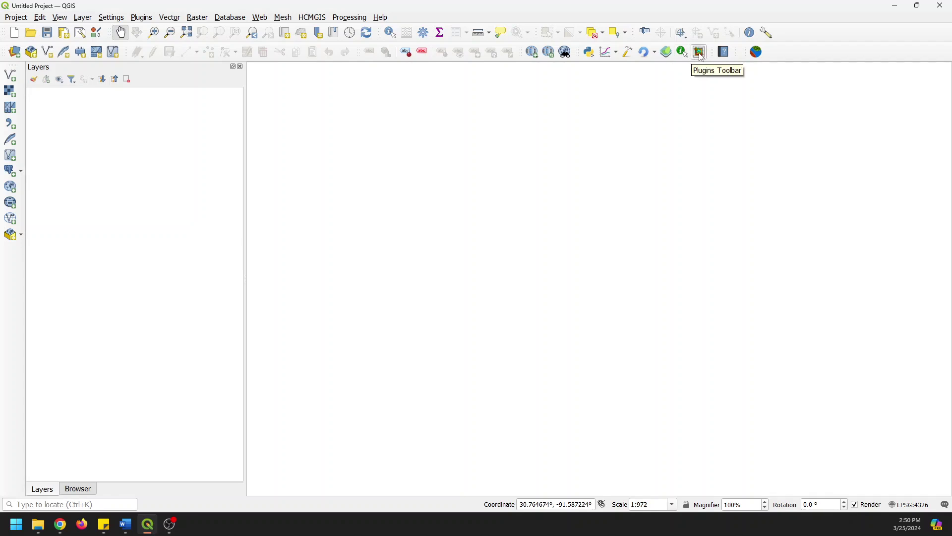
left_click(703, 55)
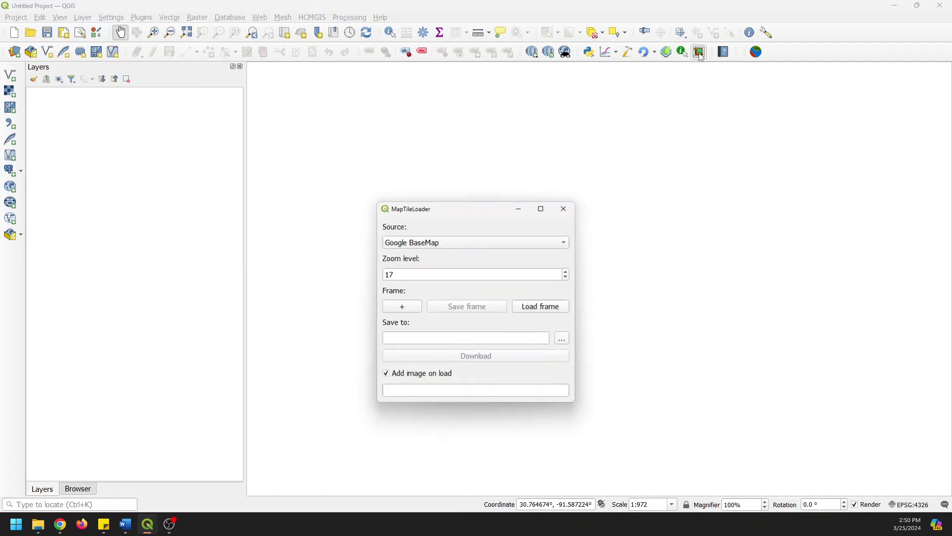
left_click(564, 209)
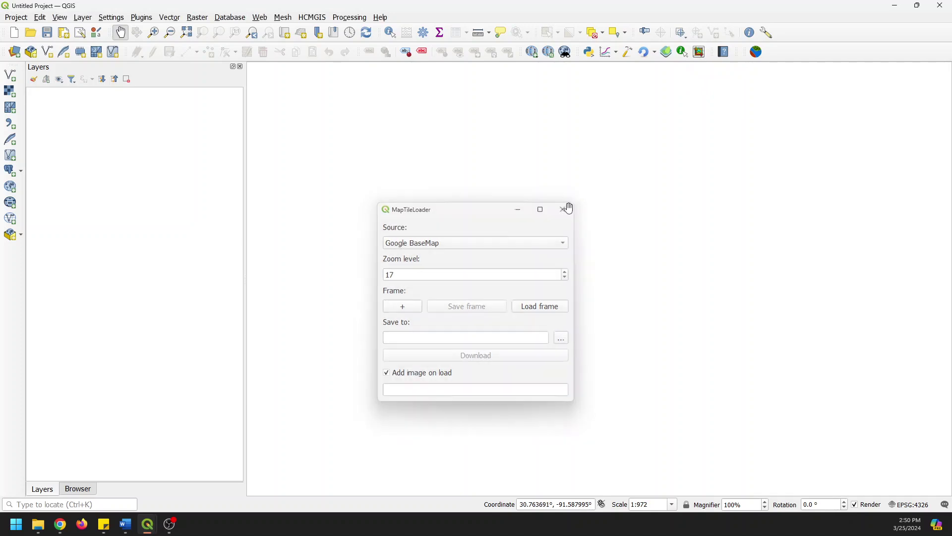
Step: Add the OpenStreetMap XYZ tile layer to the map canvas and zoom in
left_click(77, 489)
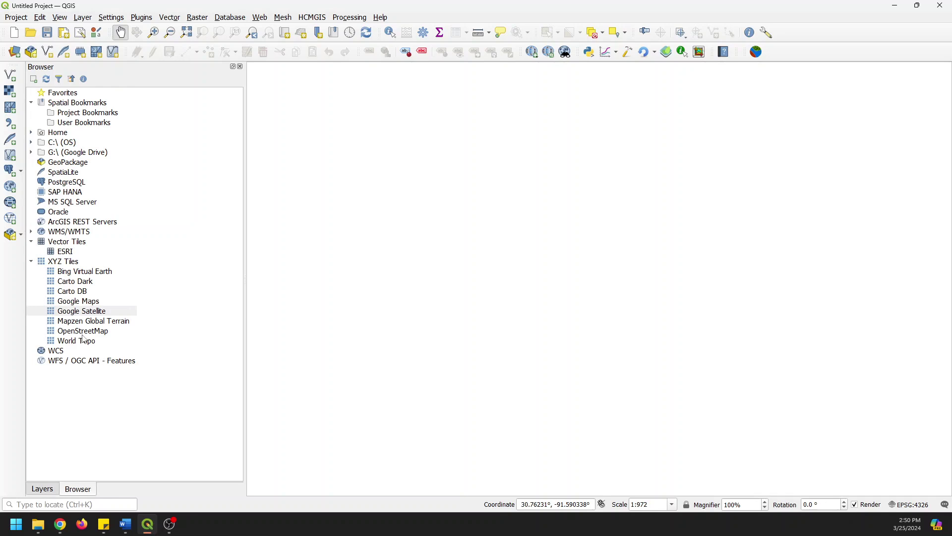
left_click_drag(82, 331, 477, 273)
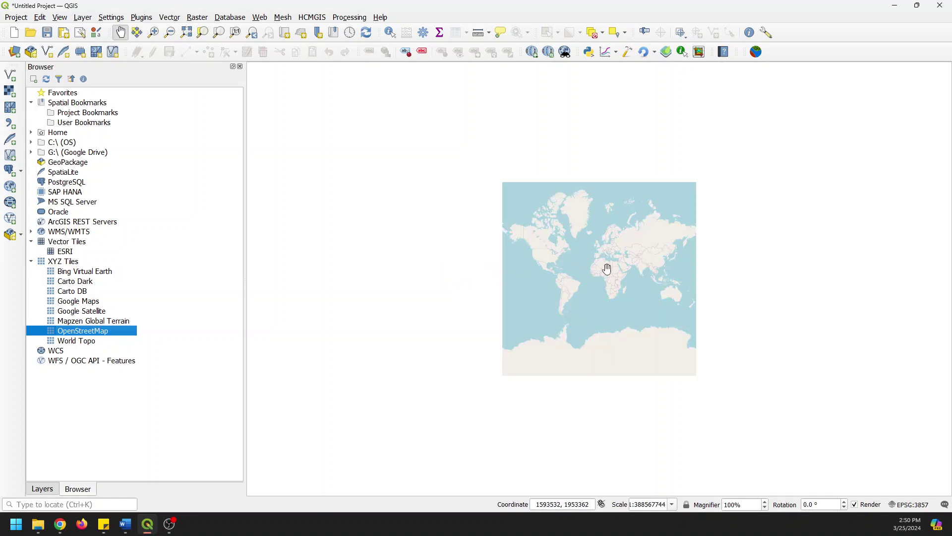
scroll(549, 268, "up", 5)
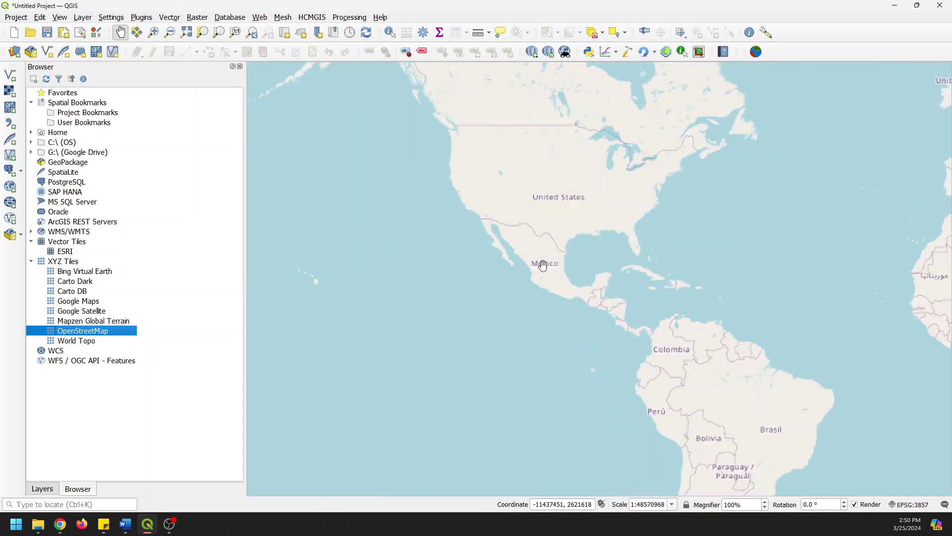
scroll(701, 243, "up", 2)
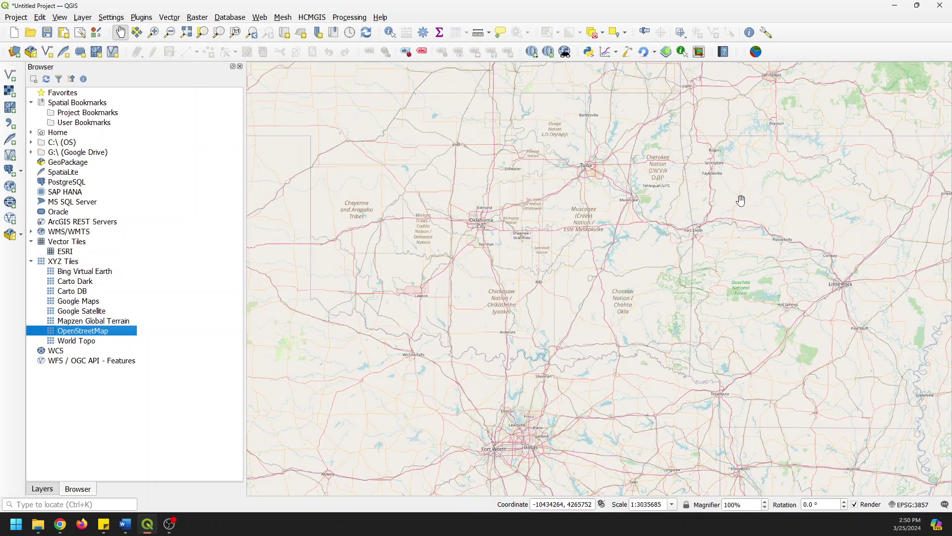
scroll(738, 204, "down", 2)
scroll(791, 281, "up", 3)
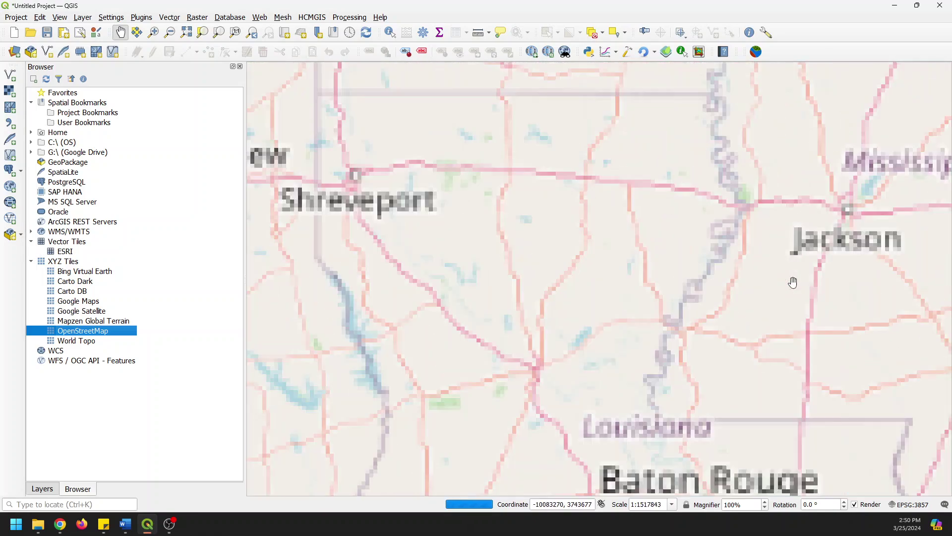
scroll(725, 259, "up", 3)
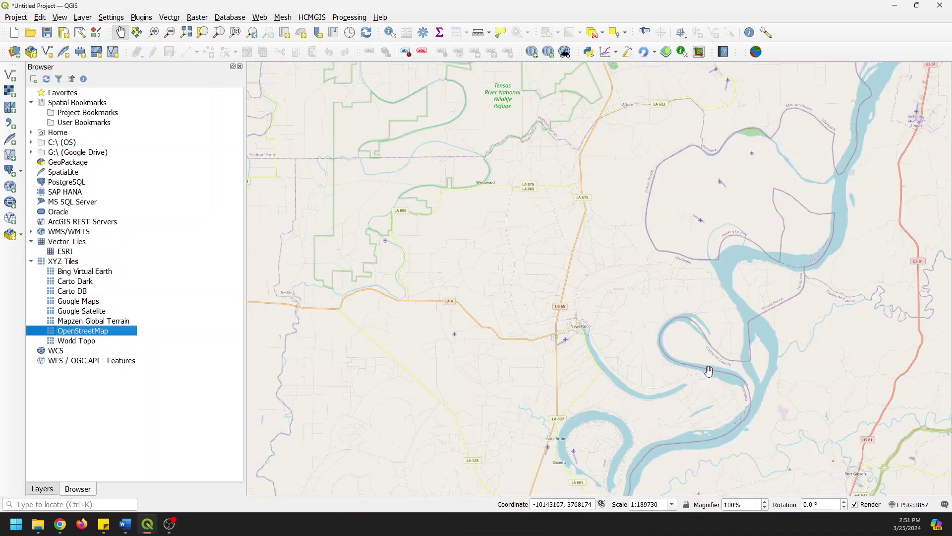
Step: Frame the Mississippi River beside Saint Joseph at scale 1:47433
left_click_drag(701, 383, 654, 313)
scroll(664, 272, "up", 2)
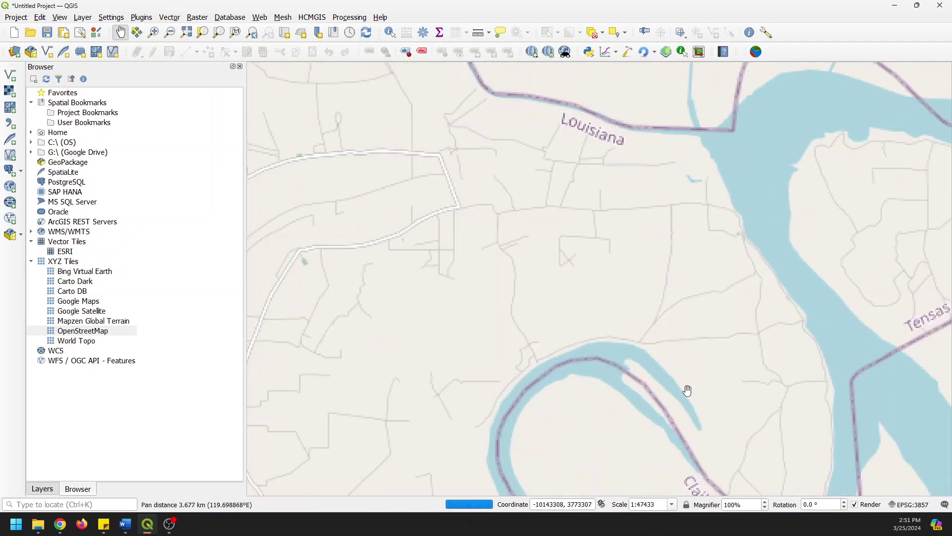
left_click_drag(687, 389, 682, 122)
left_click_drag(813, 491, 722, 294)
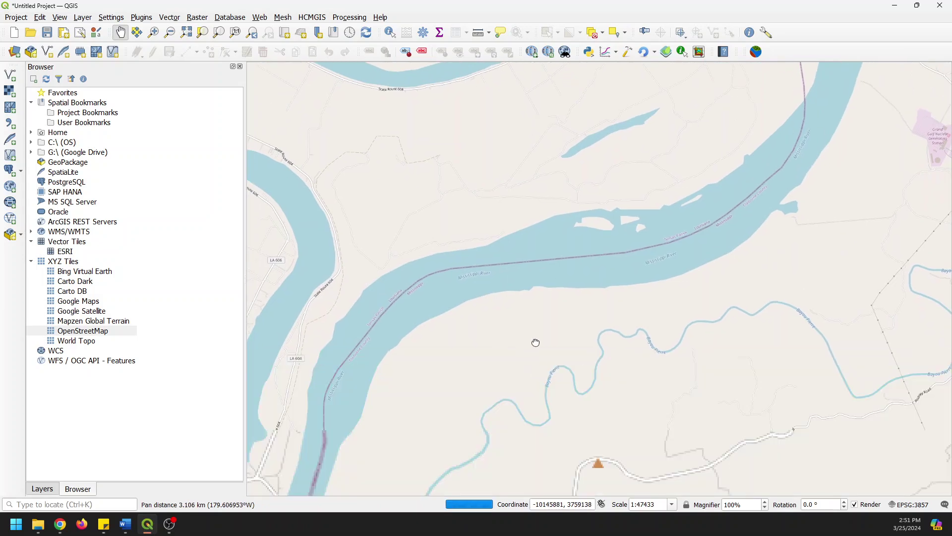
left_click_drag(536, 343, 657, 217)
left_click_drag(599, 334, 641, 203)
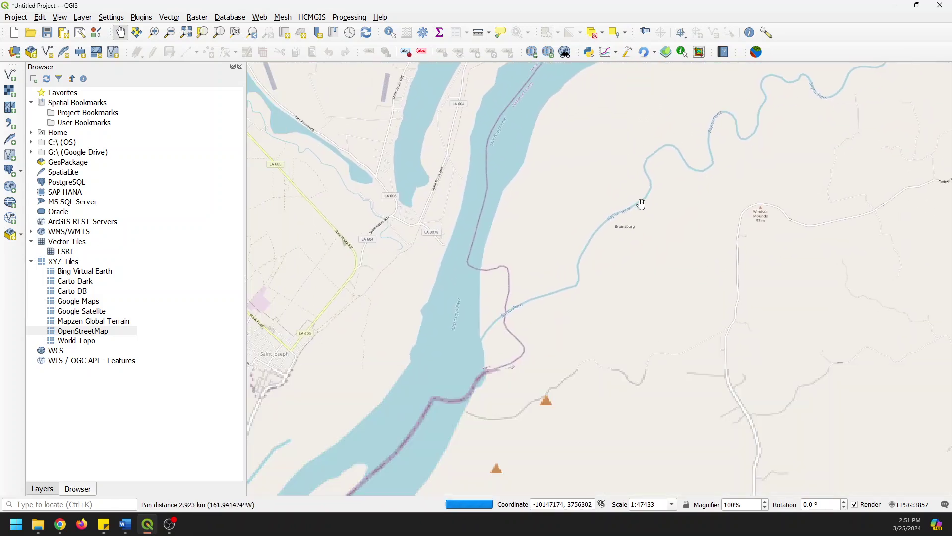
left_click_drag(612, 277, 615, 230)
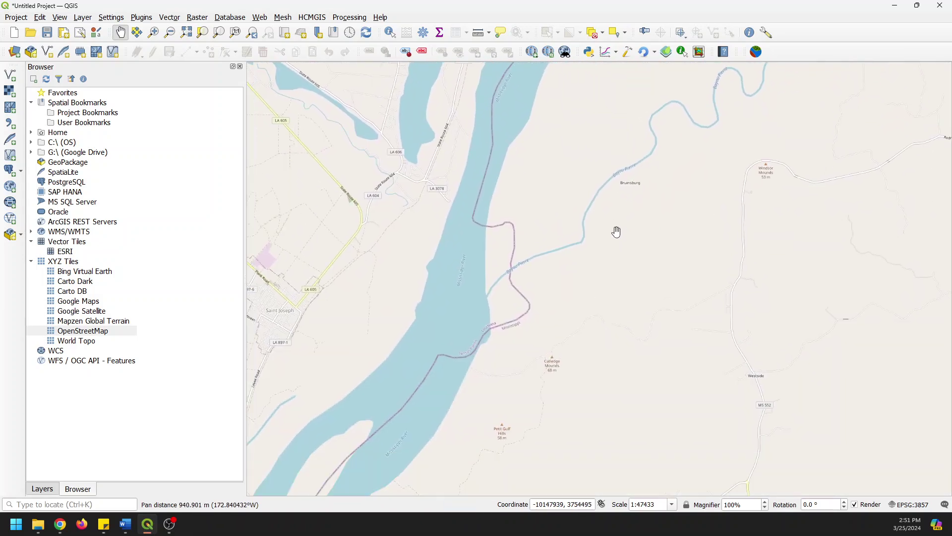
left_click_drag(543, 254, 621, 242)
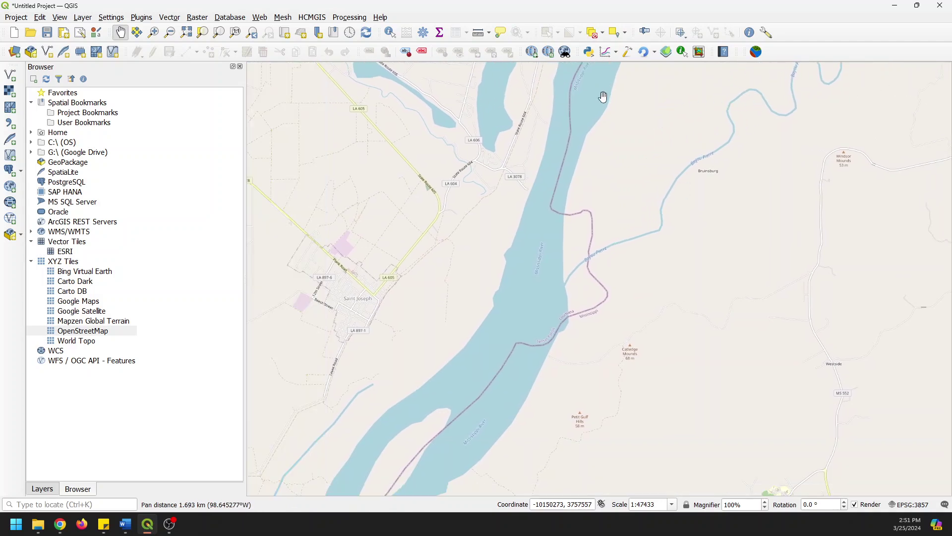
Step: Open MapTileLoader beside the river area and set its source to Bing Satellite
left_click(699, 51)
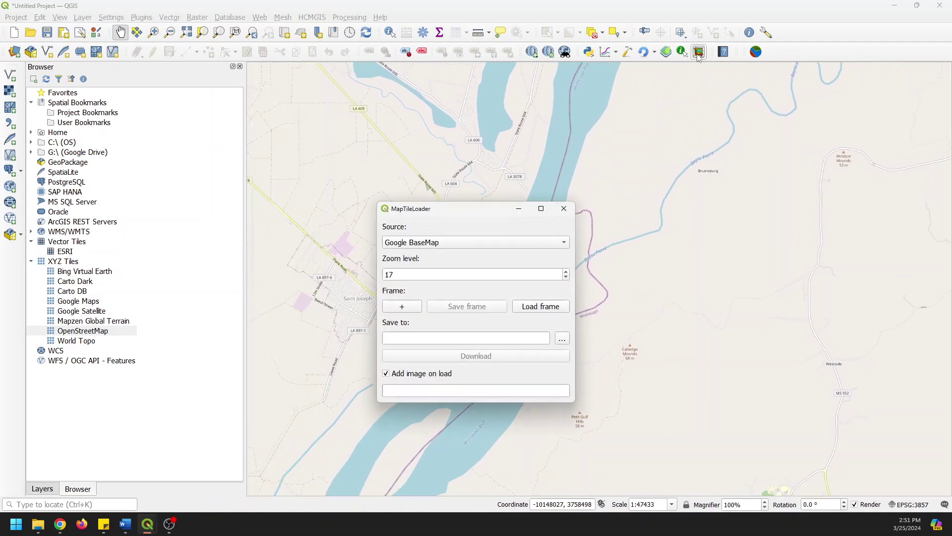
left_click_drag(459, 214, 795, 137)
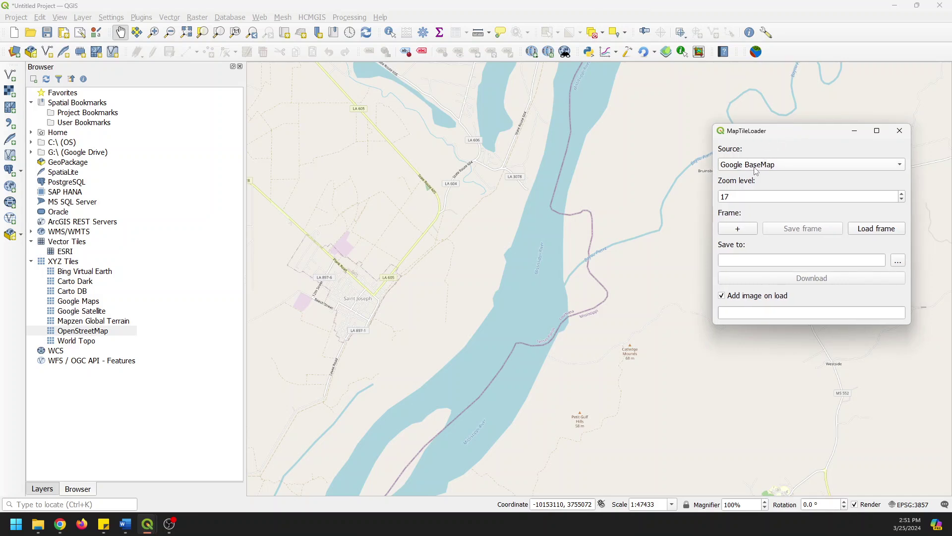
left_click(759, 169)
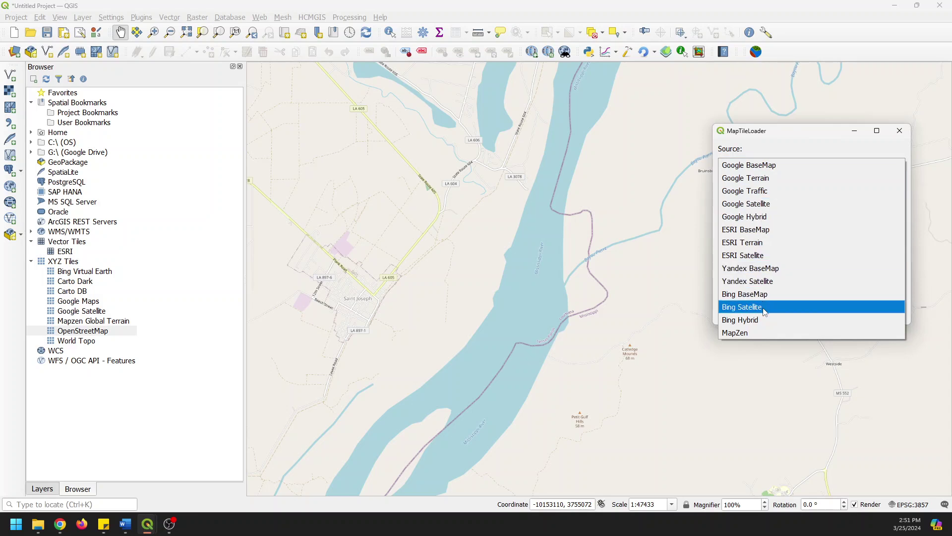
left_click(745, 313)
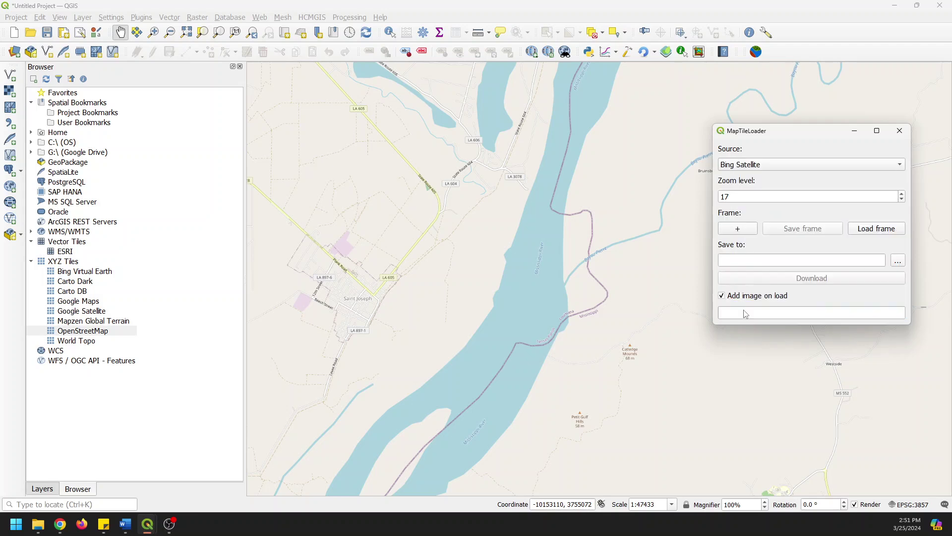
Step: Create a 'test' folder in Downloads and choose it as the save folder
left_click(899, 261)
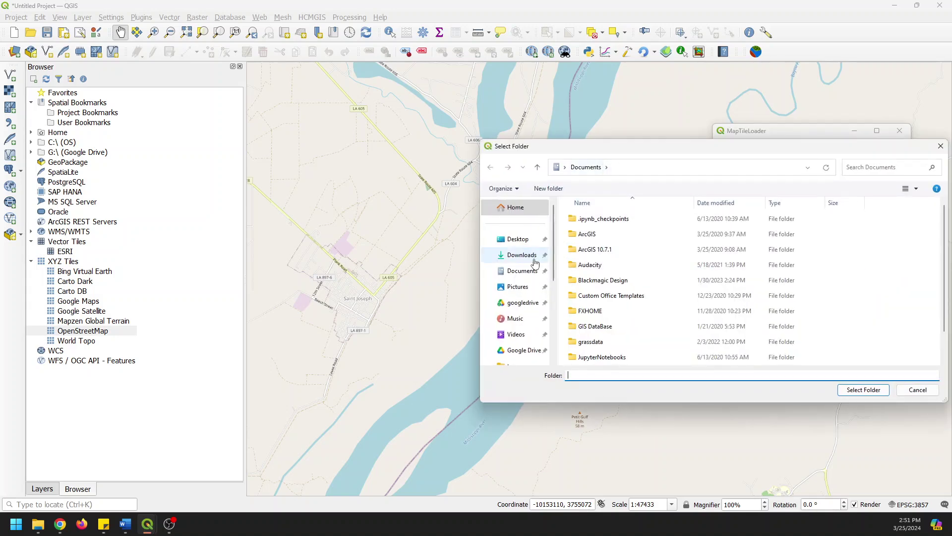
left_click(534, 260)
left_click(549, 189)
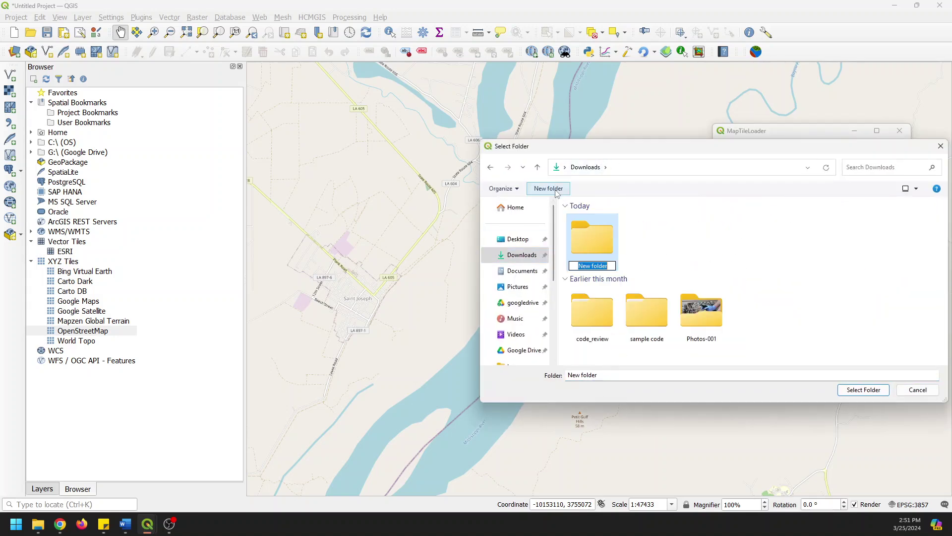
type("test")
key("Return")
left_click(869, 394)
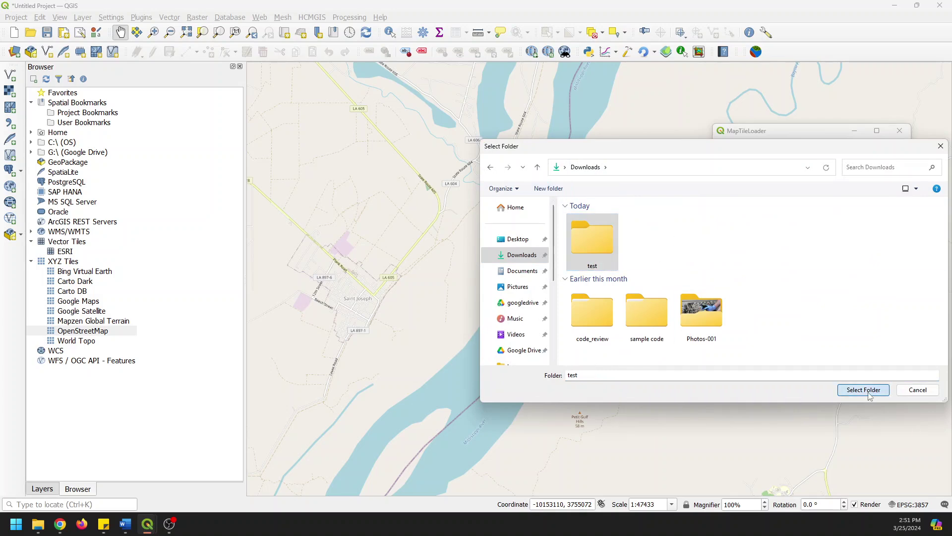
Step: Draw a download frame over the river area and open the Save Frame dialog
left_click_drag(810, 130, 793, 129)
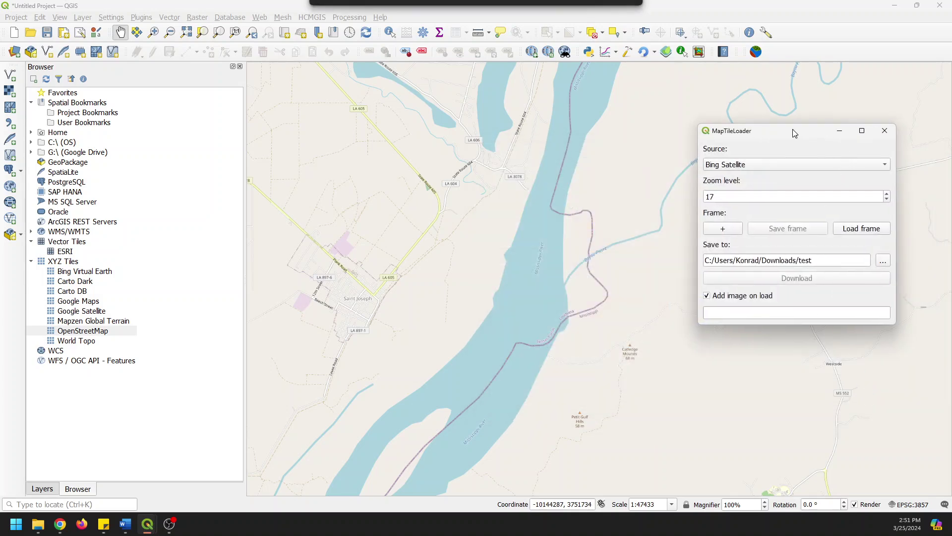
left_click(723, 228)
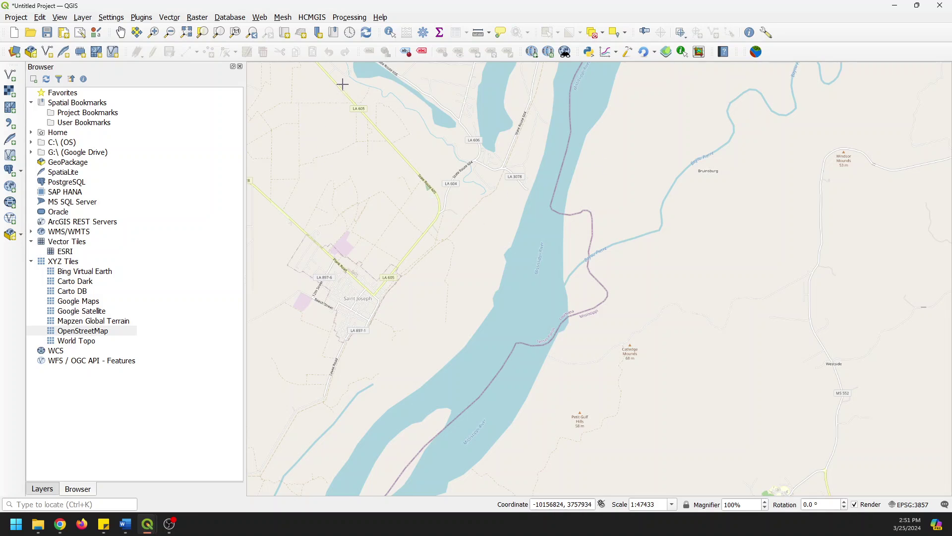
left_click_drag(342, 83, 783, 408)
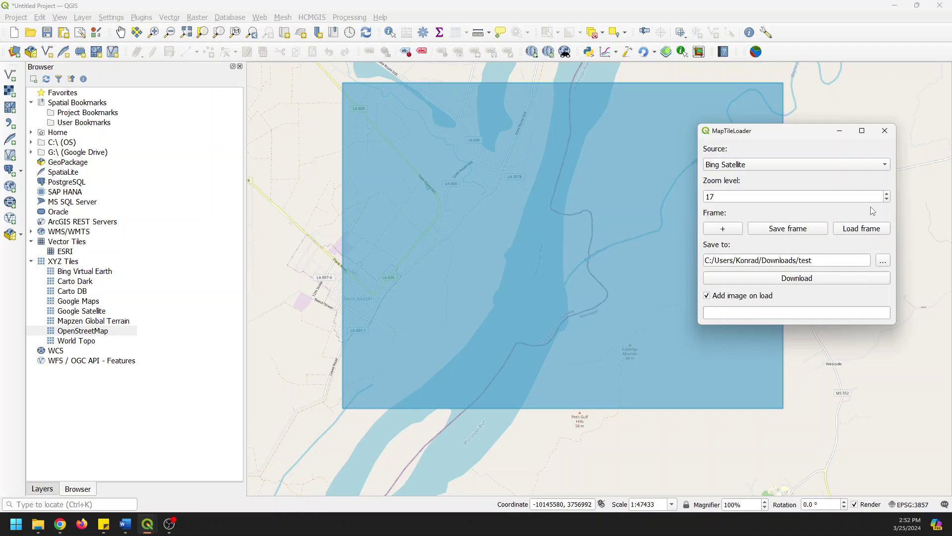
left_click(784, 233)
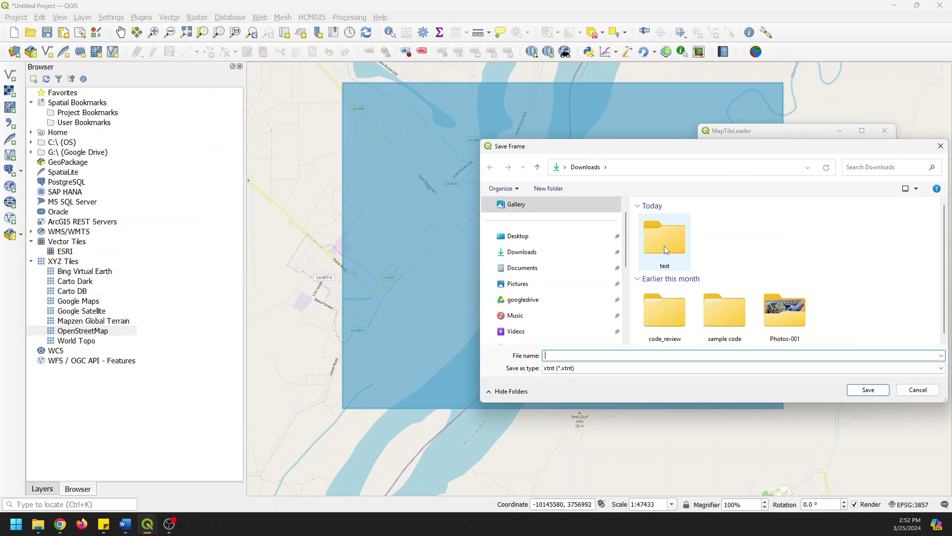
Step: Skip saving the frame, download the Bing Satellite tiles, and view the new layer
left_click(919, 389)
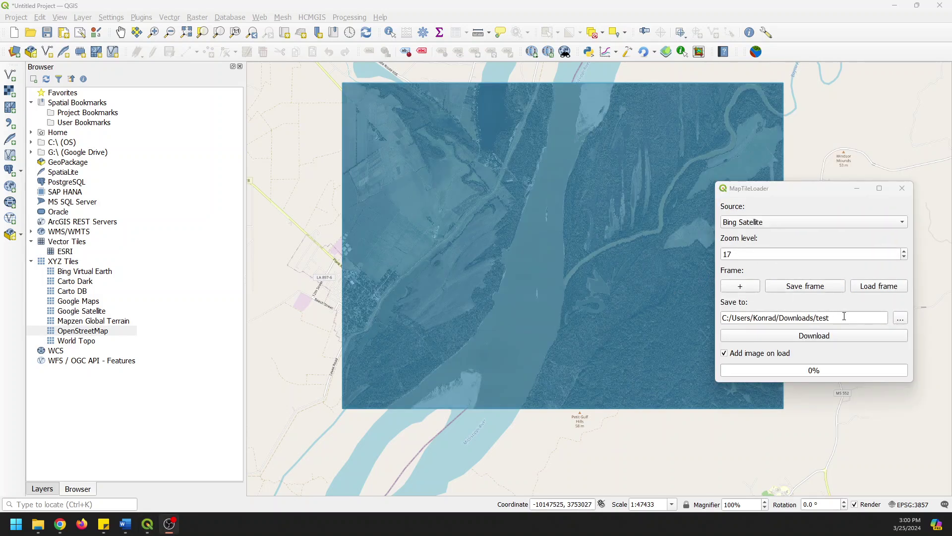
left_click(902, 189)
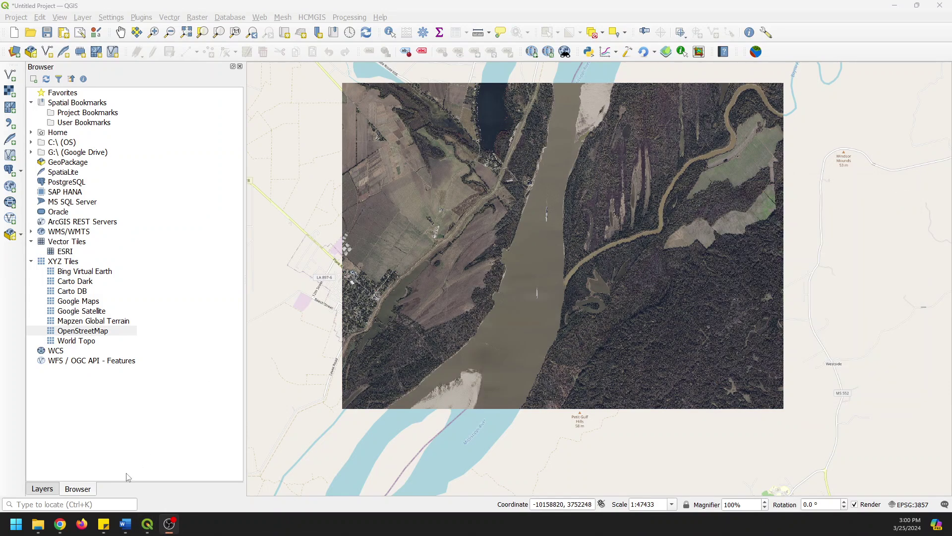
left_click(42, 489)
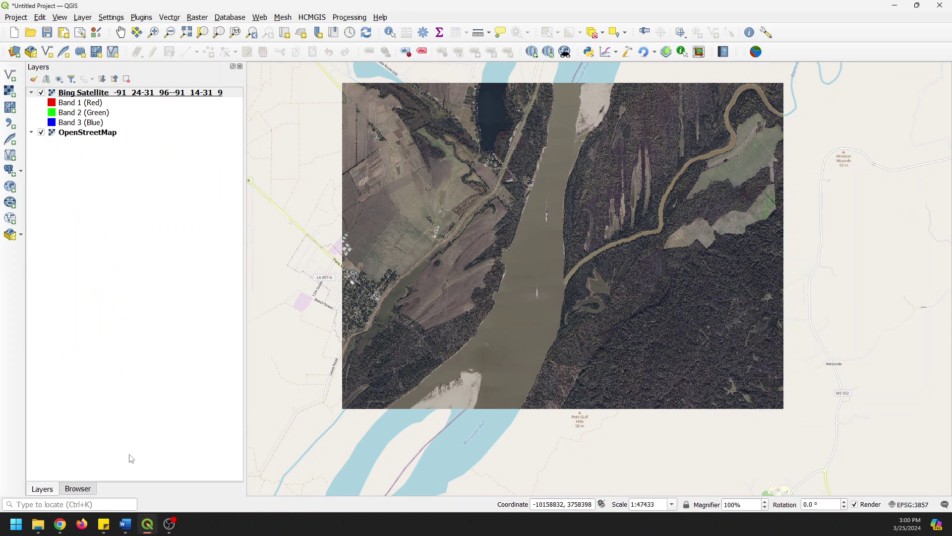
left_click(38, 526)
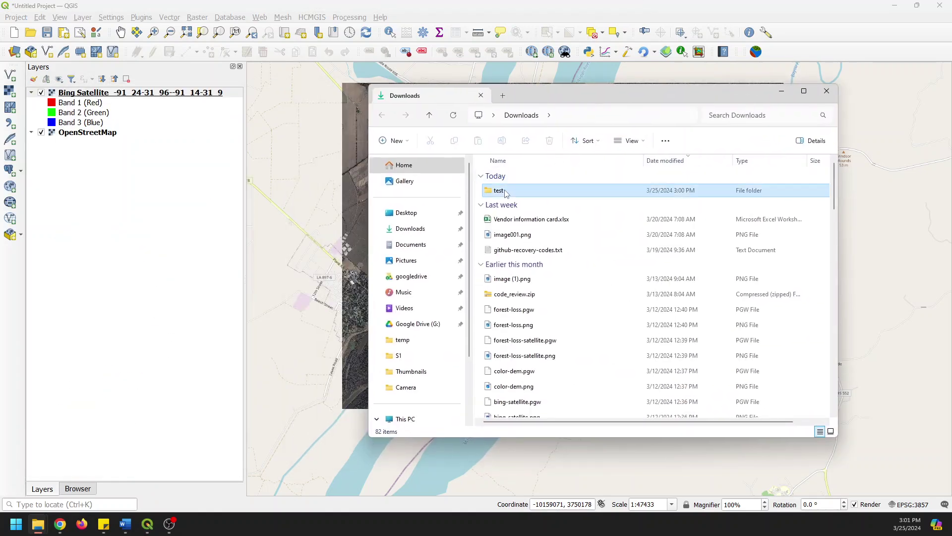
double_click(506, 190)
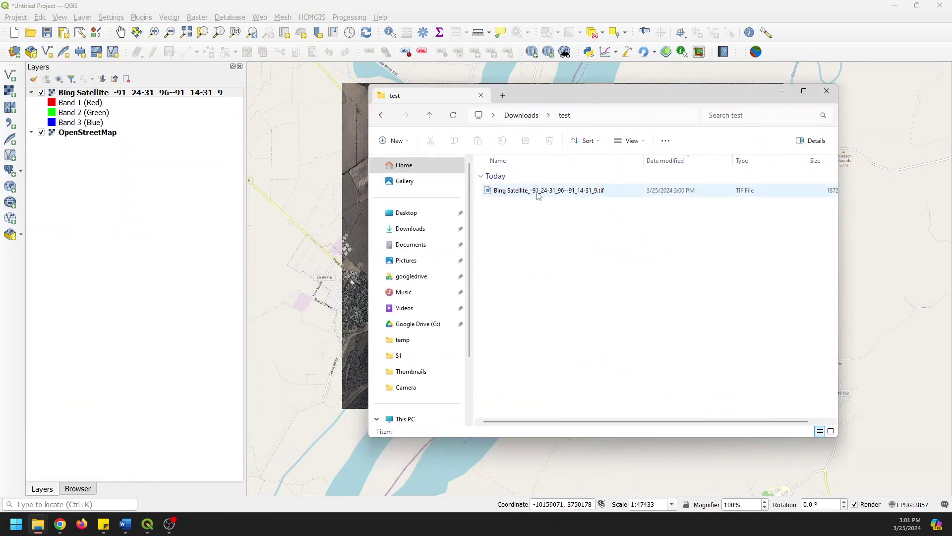
left_click_drag(654, 92, 0, 154)
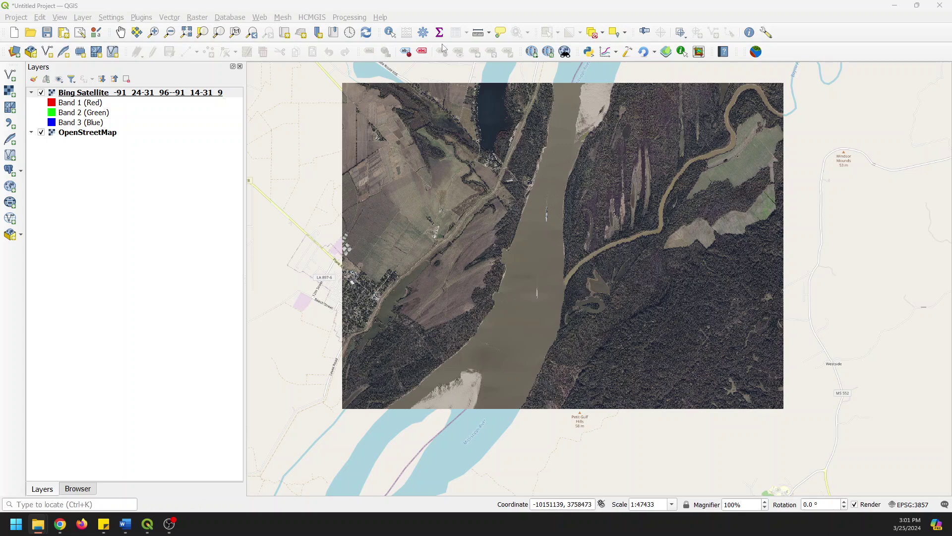
Step: Draw a small frame over the northern river section and download it from Google Satellite
left_click(699, 52)
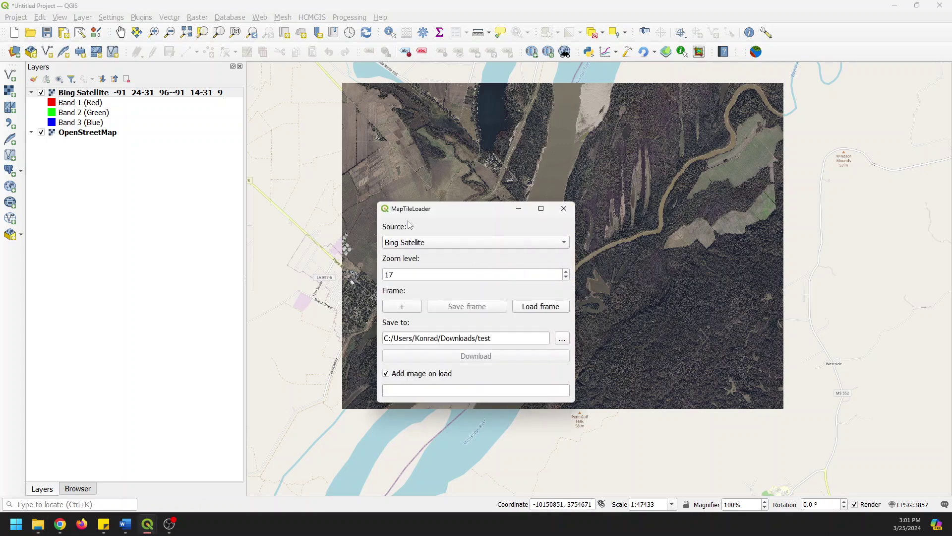
left_click(402, 306)
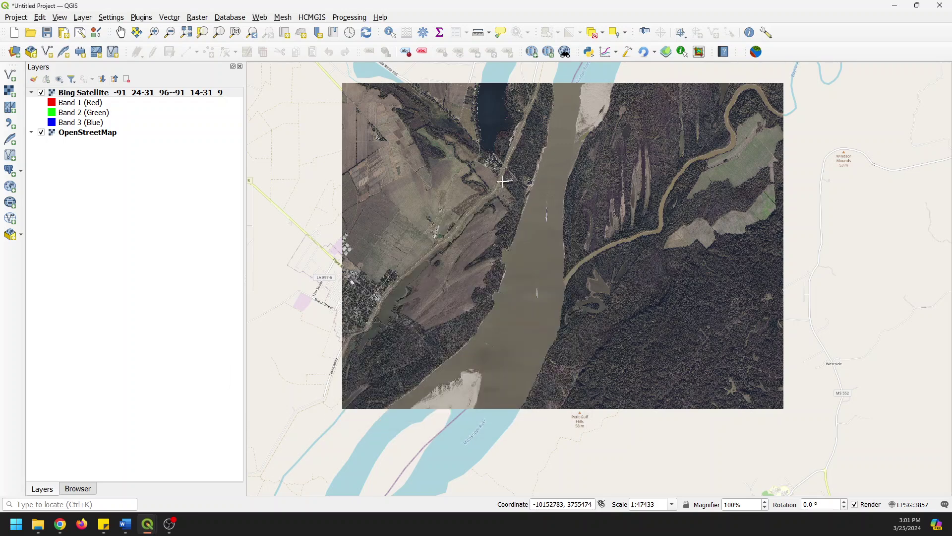
left_click_drag(451, 104, 606, 218)
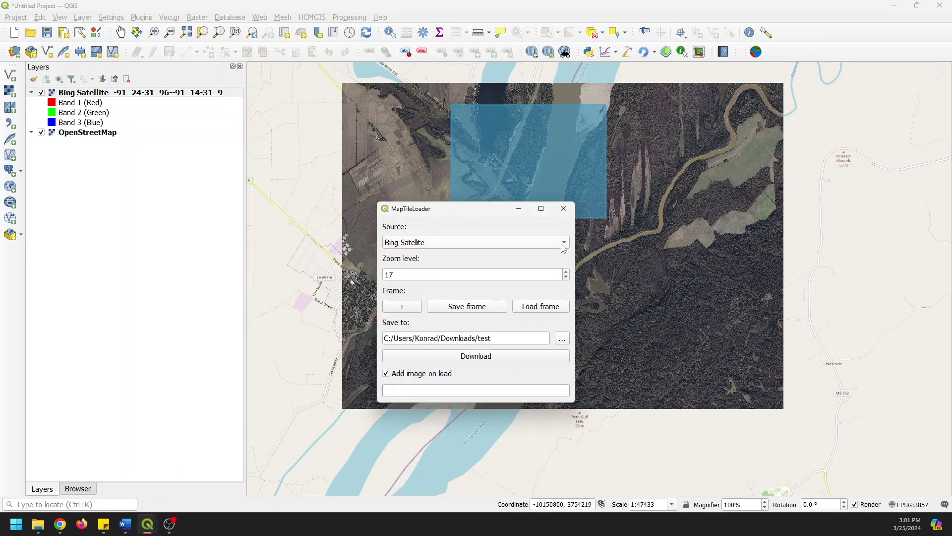
left_click(564, 246)
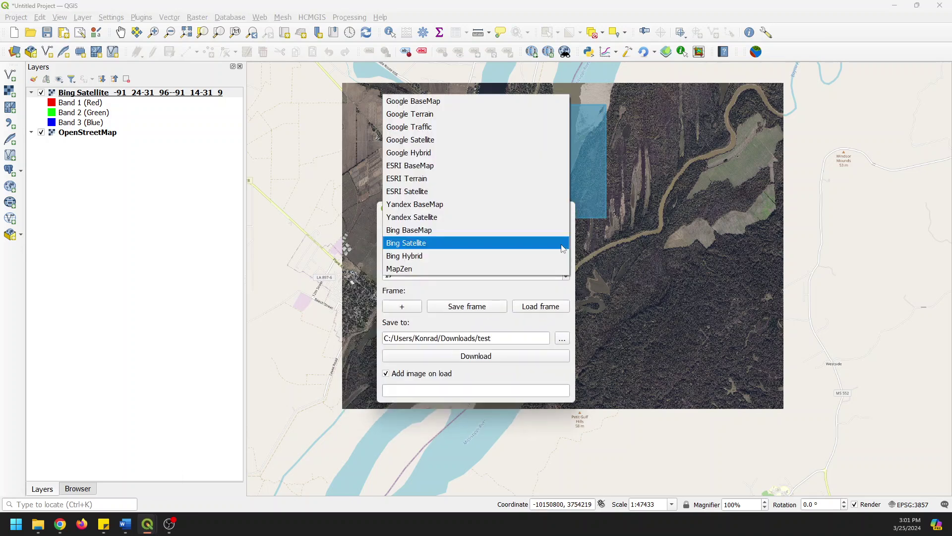
left_click(420, 141)
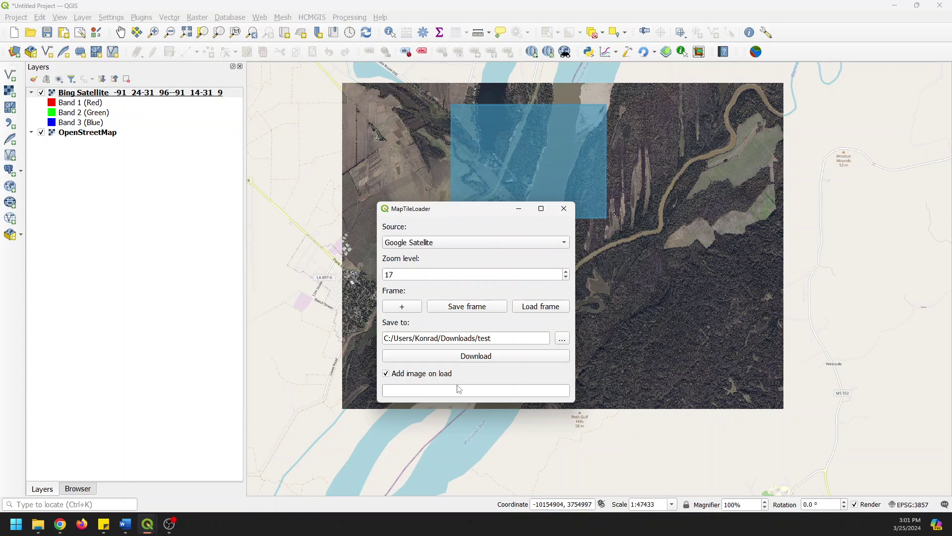
left_click(480, 357)
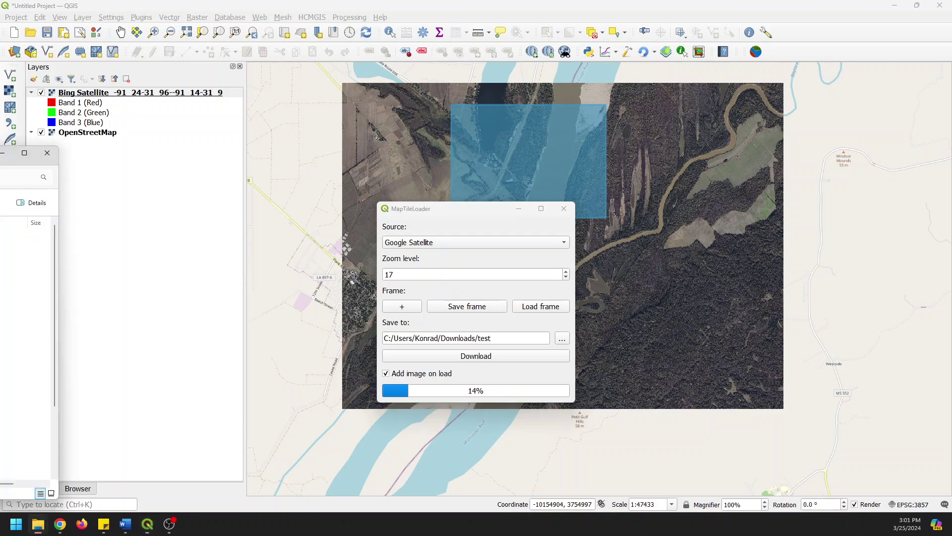
Step: Watch the Google Satellite TIF appear in Downloads\test, then minimise File Explorer
left_click(38, 524)
left_click_drag(412, 78, 365, 78)
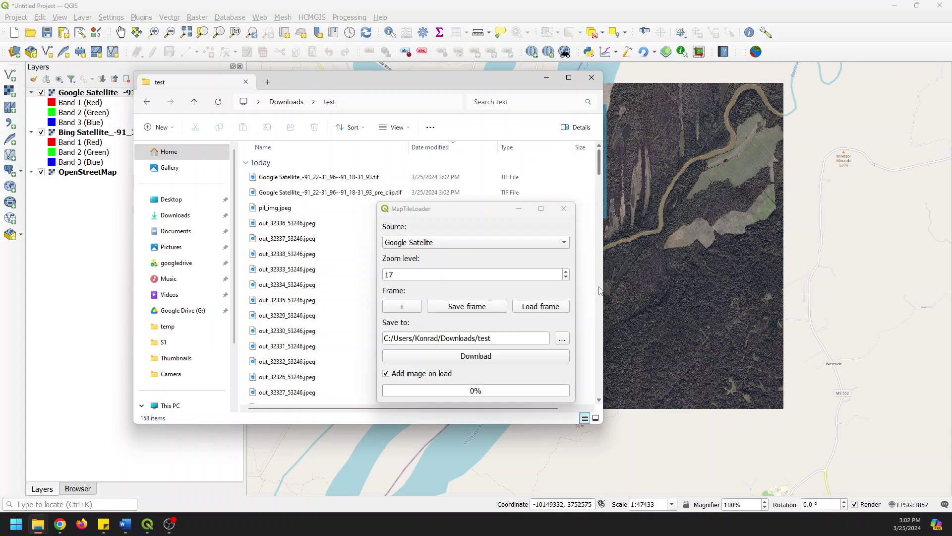
mouse_move(404, 86)
left_mouse_down()
mouse_move(109, 132)
mouse_move(348, 29)
mouse_move(442, 60)
mouse_move(404, 68)
left_mouse_up()
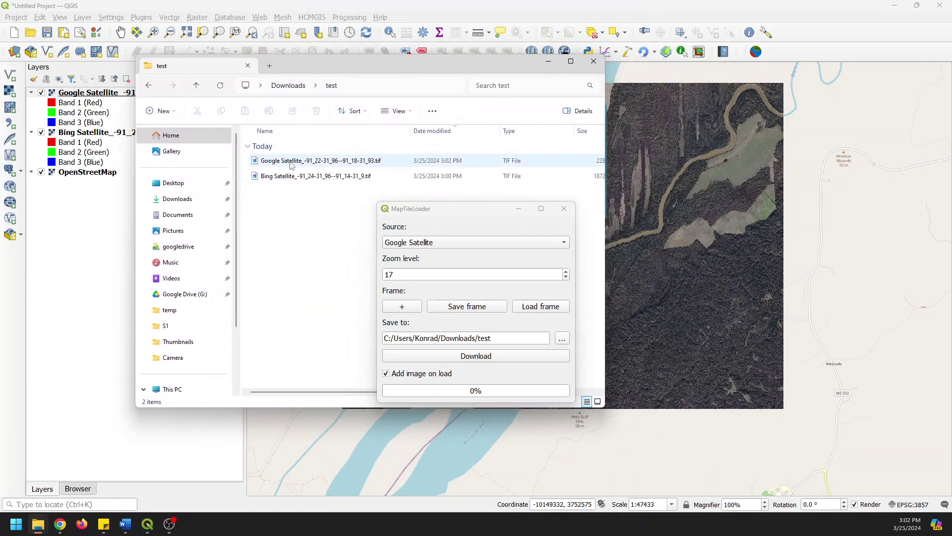
left_click(548, 61)
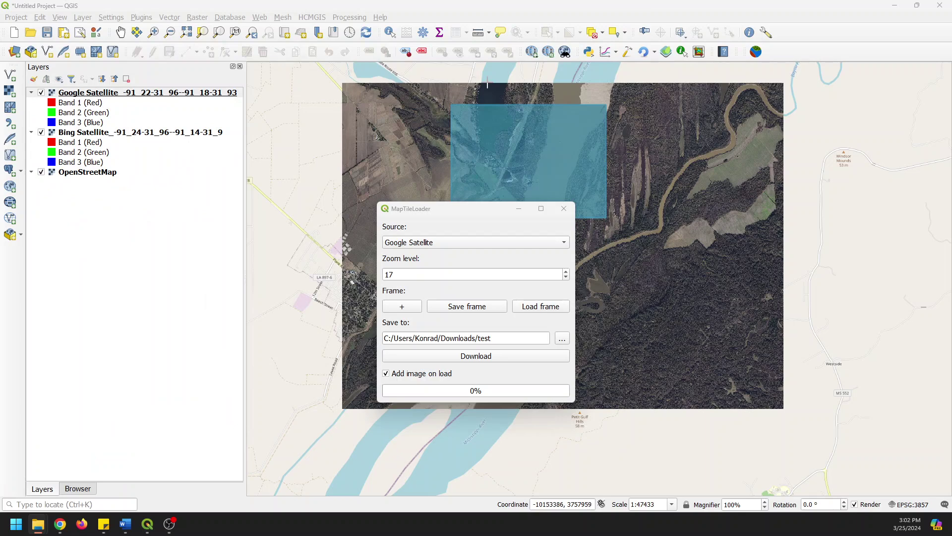
Step: Close the tile loader, hide the Bing Satellite layer, and zoom into the Google image
left_click(562, 209)
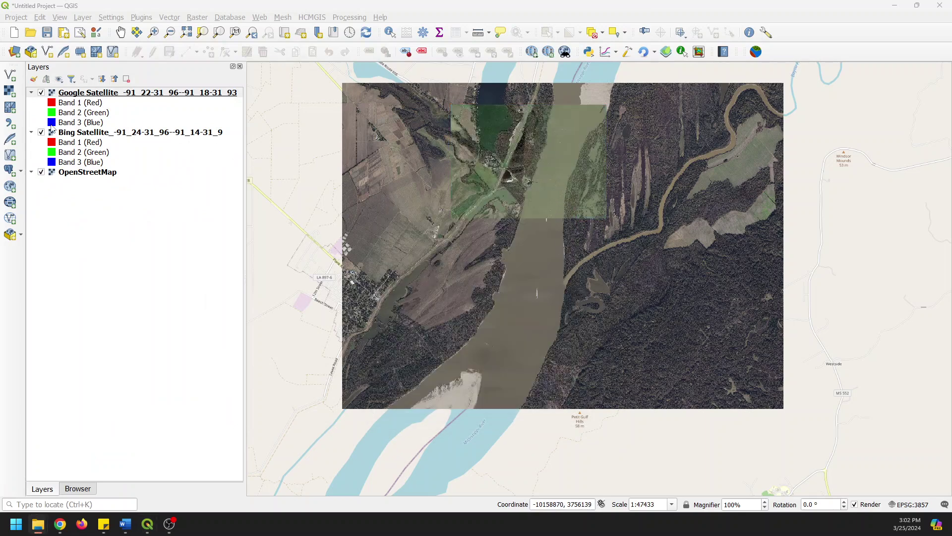
left_click(41, 132)
scroll(569, 147, "up", 2)
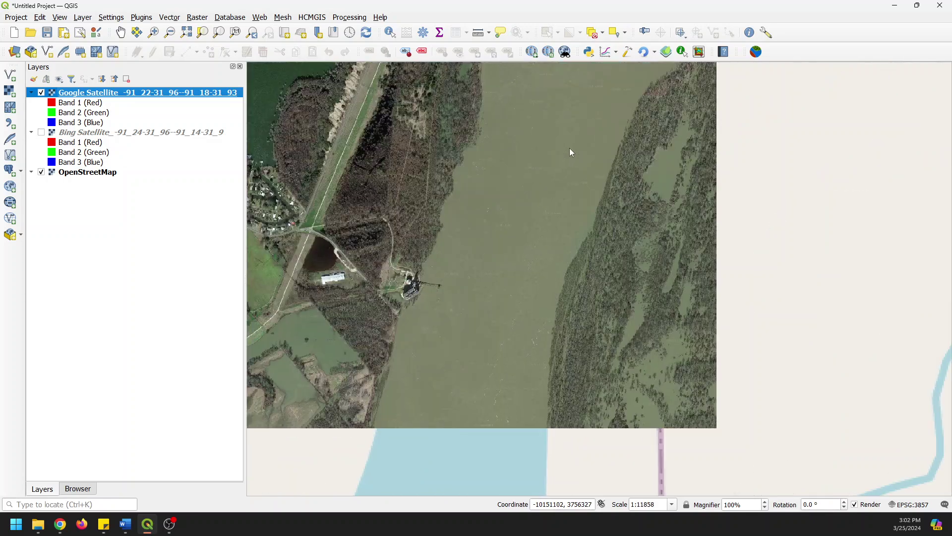
scroll(467, 263, "up", 2)
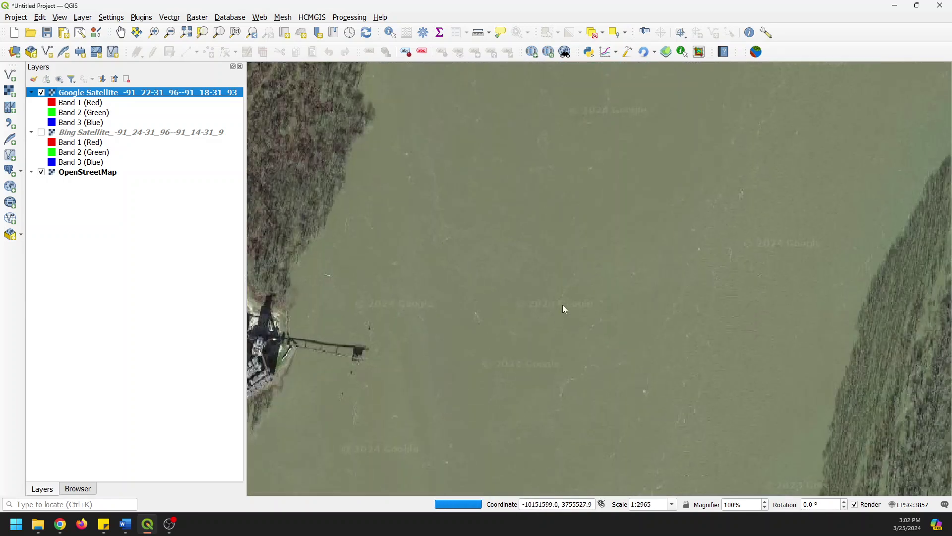
scroll(564, 309, "up", 1)
scroll(514, 300, "down", 2)
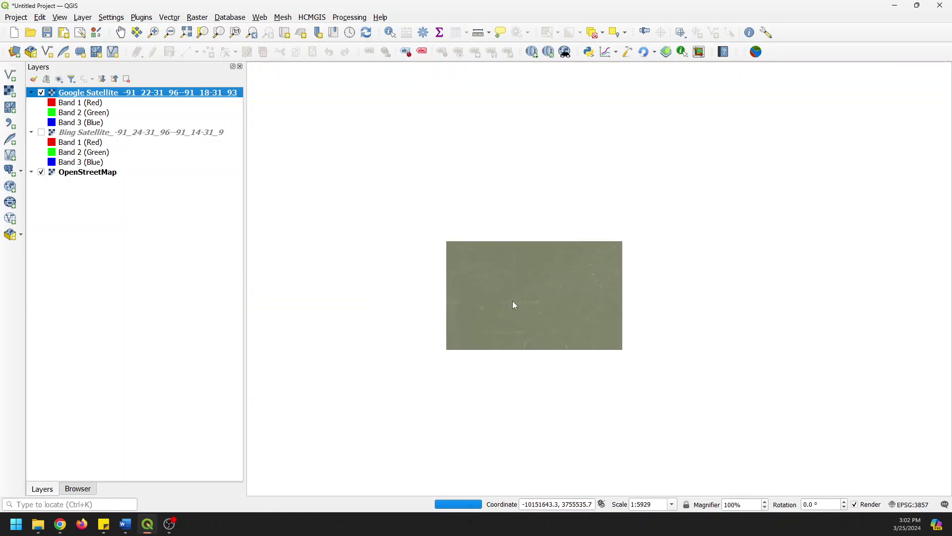
Step: Zoom out to 1:47433 to see the Google patch over OpenStreetMap
left_click(571, 280)
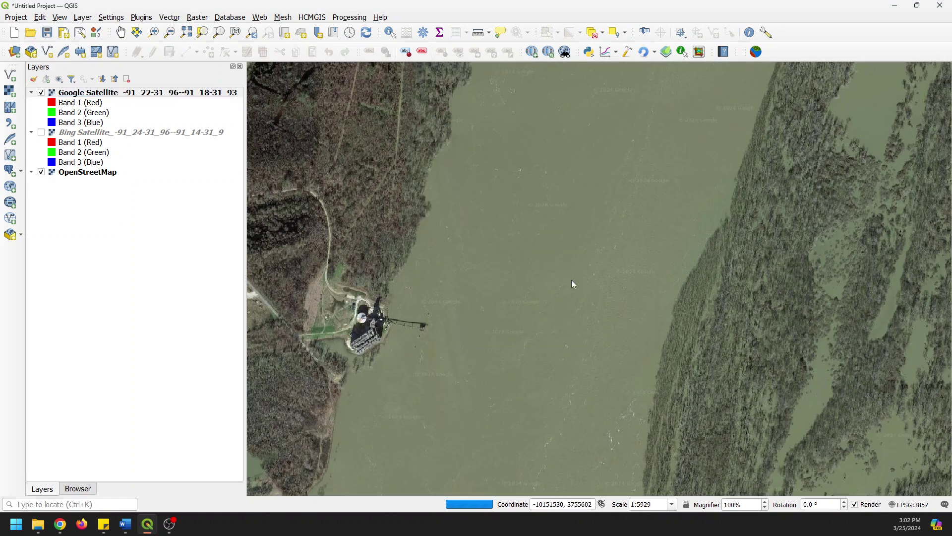
left_click_drag(506, 245, 654, 266)
scroll(574, 260, "down", 2)
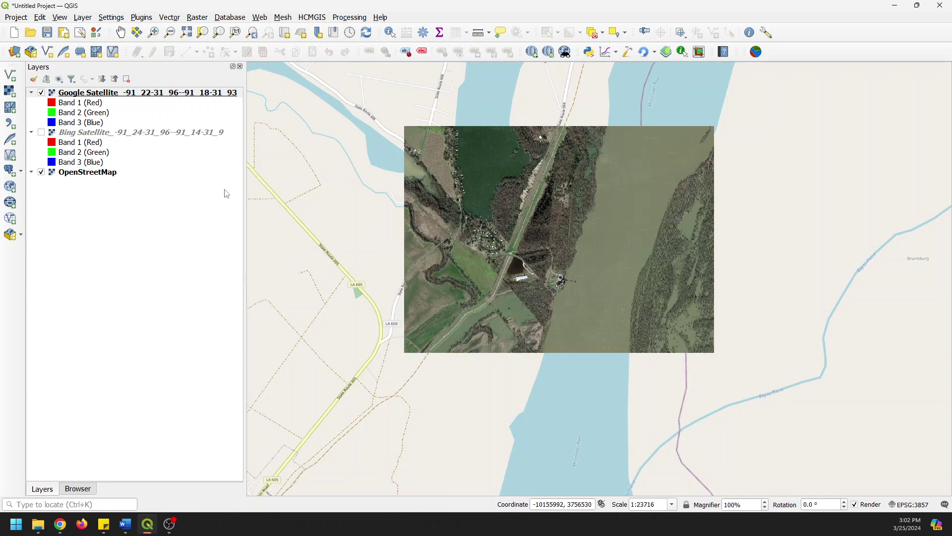
scroll(624, 250, "down", 1)
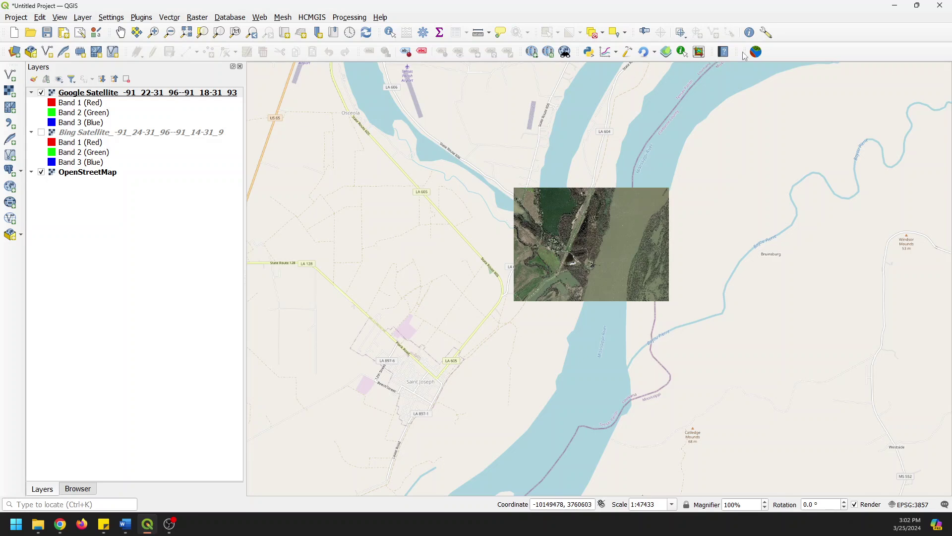
Step: Frame an area just south of the Google image and download ESRI Terrain tiles at zoom 17
left_click(643, 53)
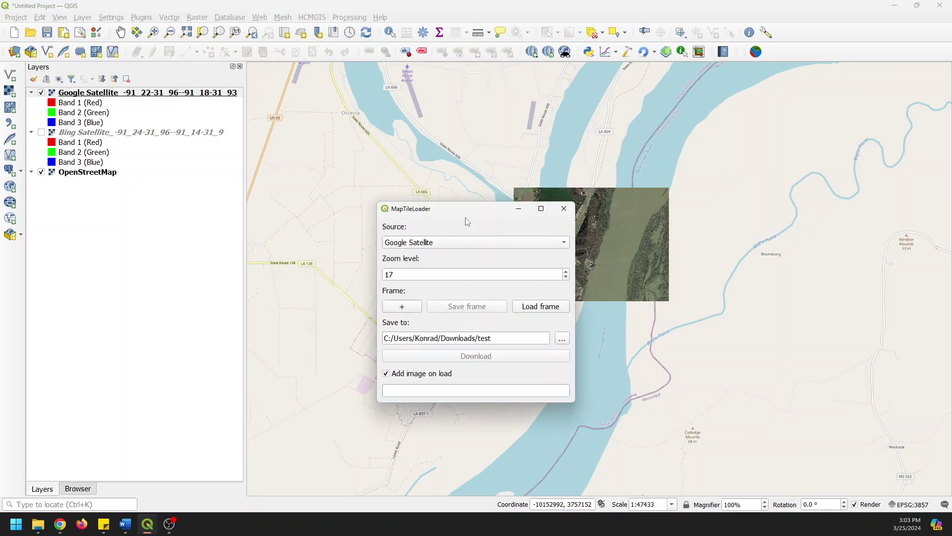
left_click_drag(471, 209, 779, 116)
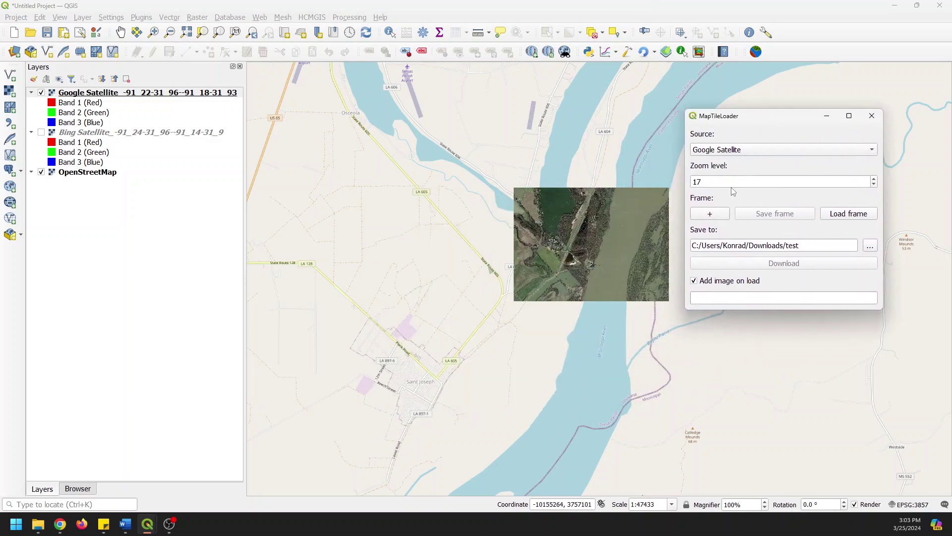
left_click(711, 214)
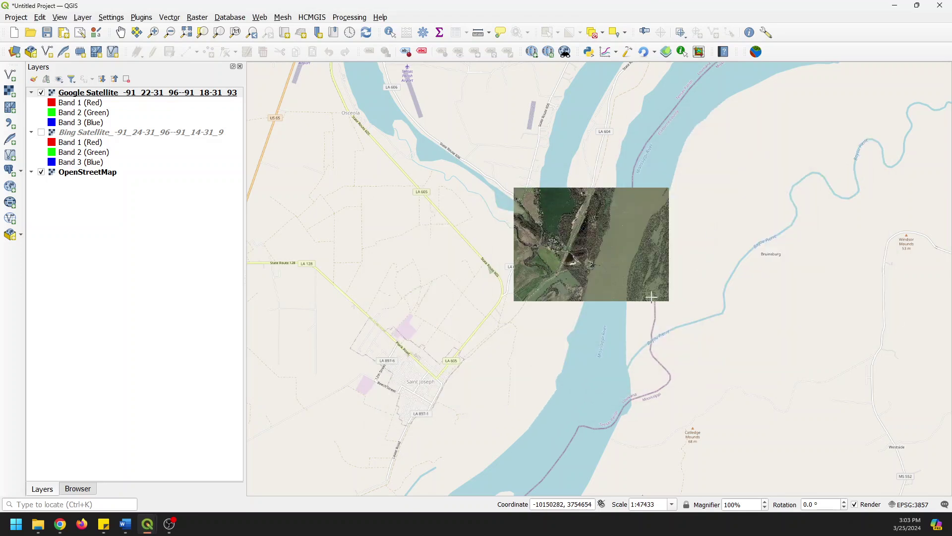
left_click_drag(546, 314, 673, 426)
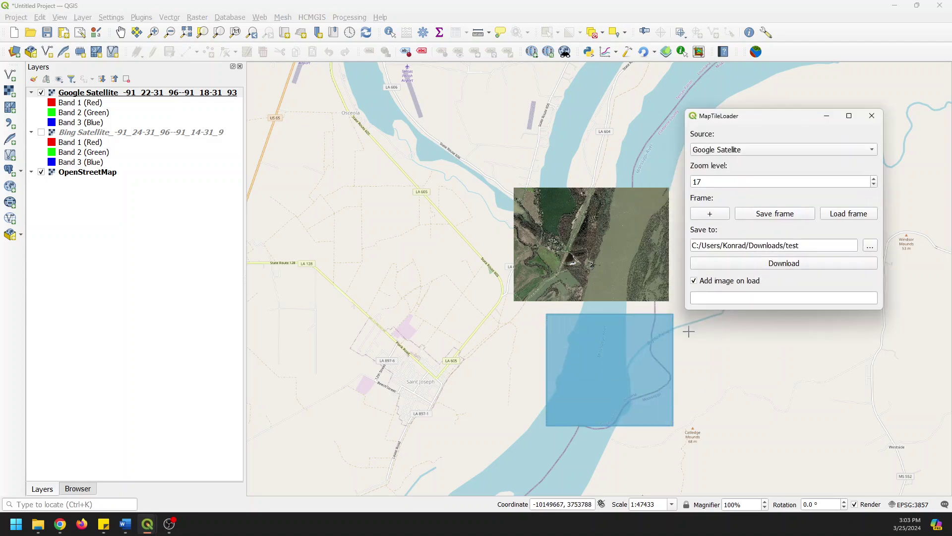
left_click(831, 149)
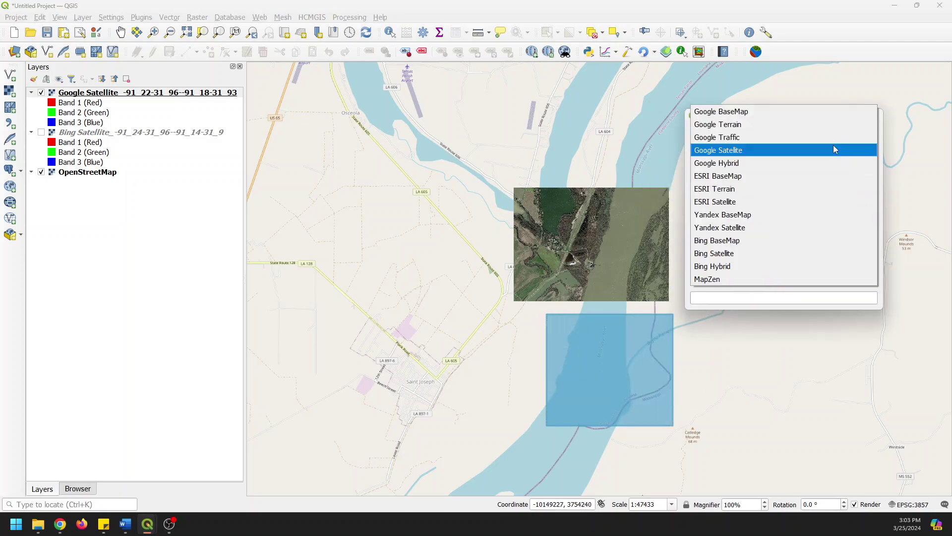
left_click(720, 189)
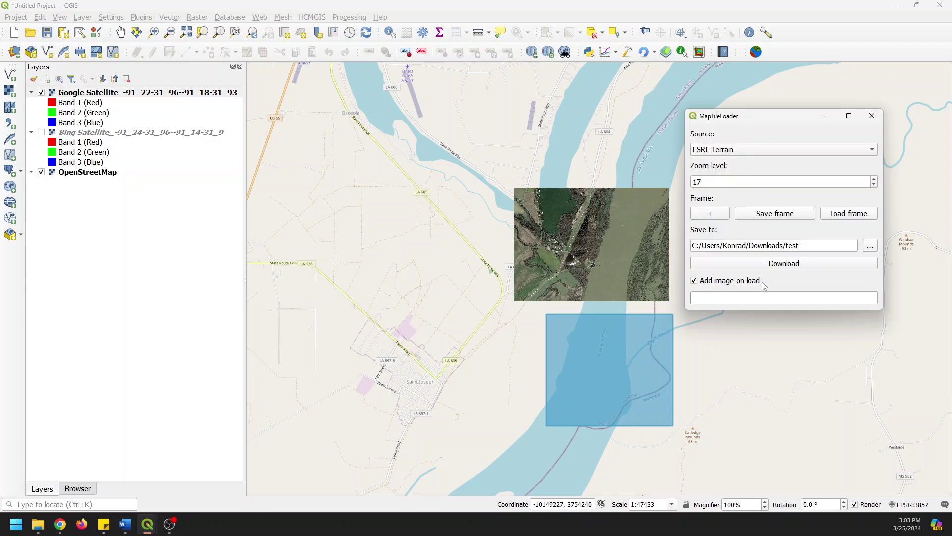
left_click(781, 269)
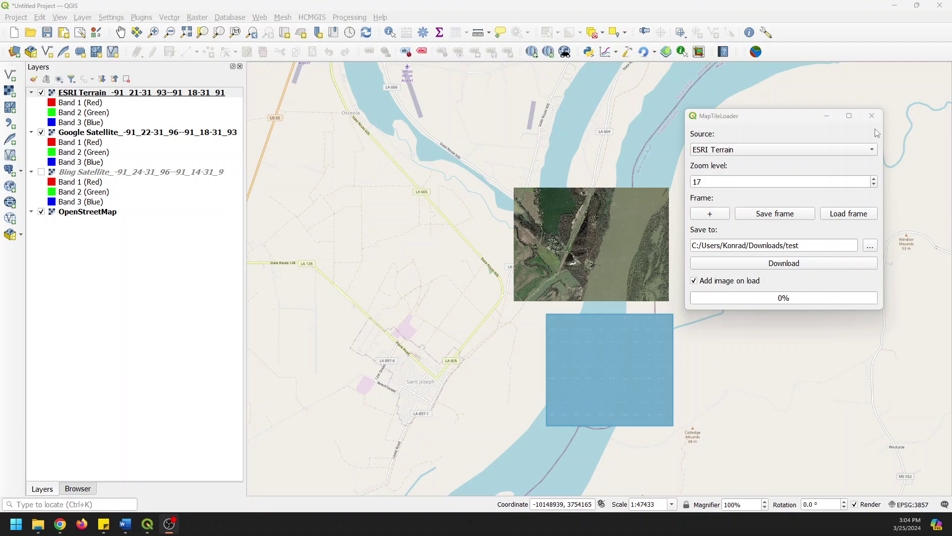
Step: Close the tile downloader and zoom over the grey 'Map data not yet available' ESRI Terrain tiles
left_click(872, 115)
scroll(583, 392, "up", 1)
scroll(582, 392, "up", 3)
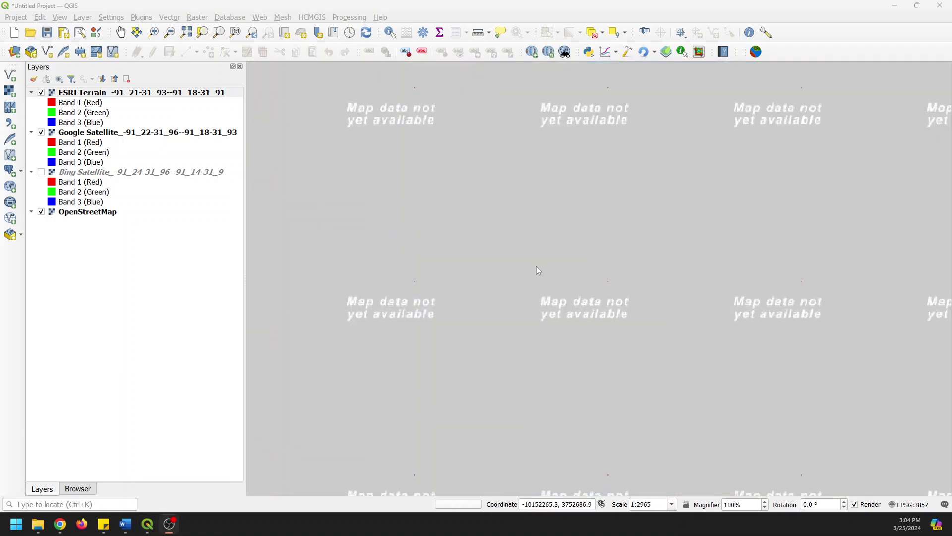
scroll(615, 276, "down", 2)
scroll(622, 277, "down", 2)
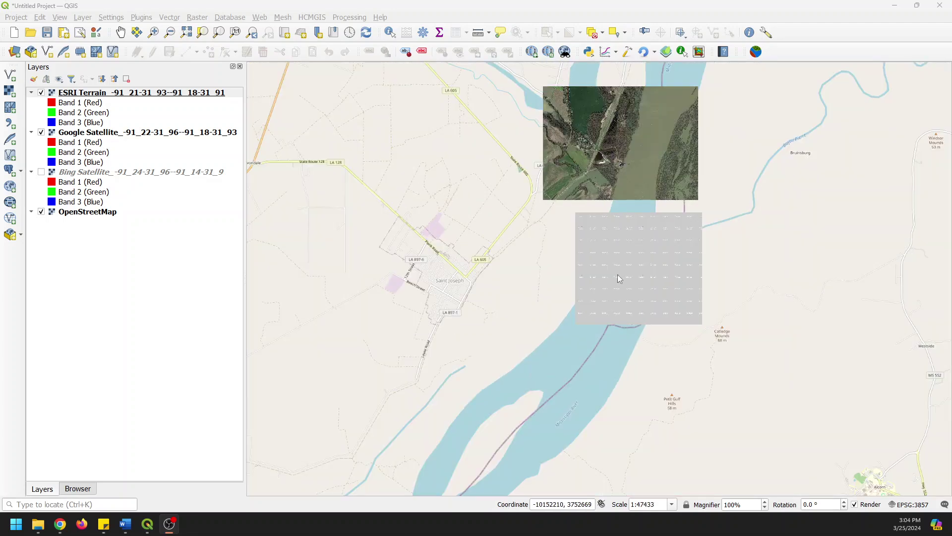
scroll(626, 280, "up", 2)
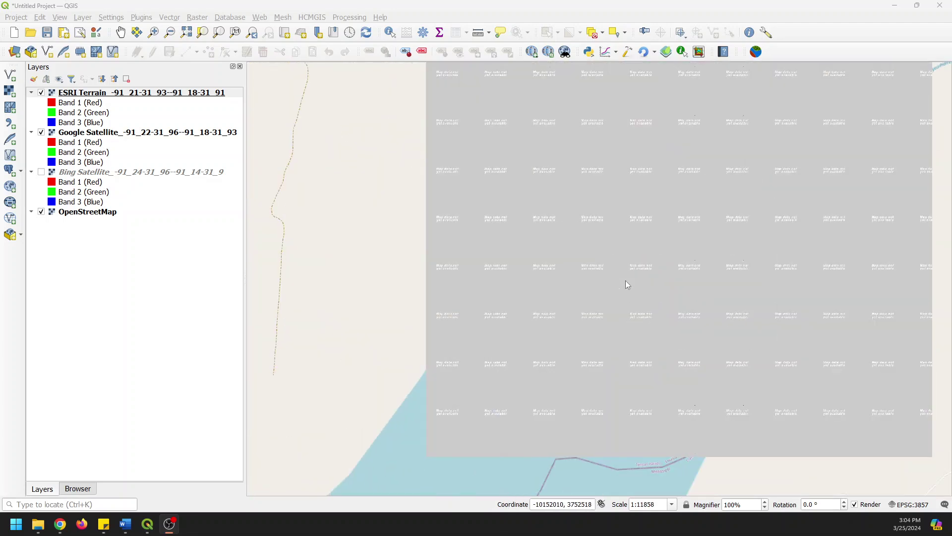
scroll(659, 266, "down", 1)
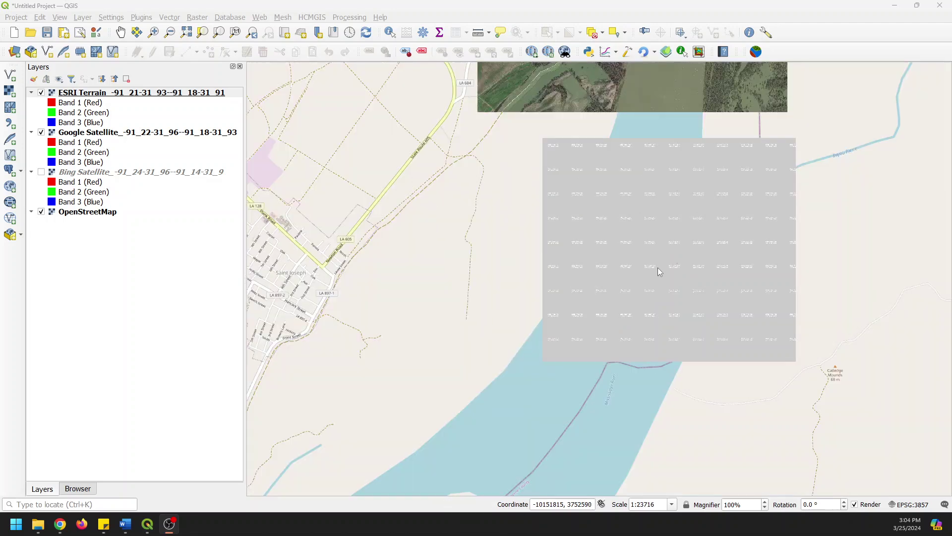
scroll(661, 268, "down", 1)
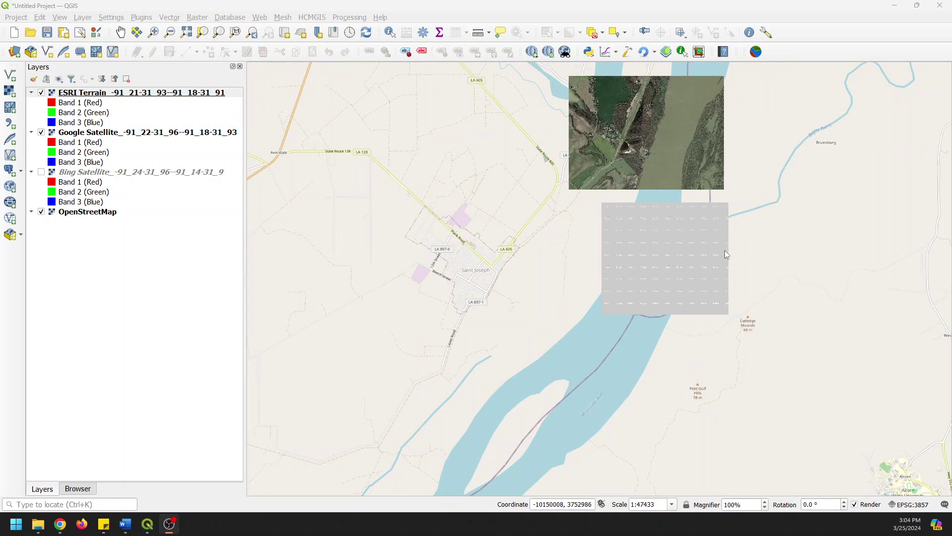
scroll(695, 234, "down", 1)
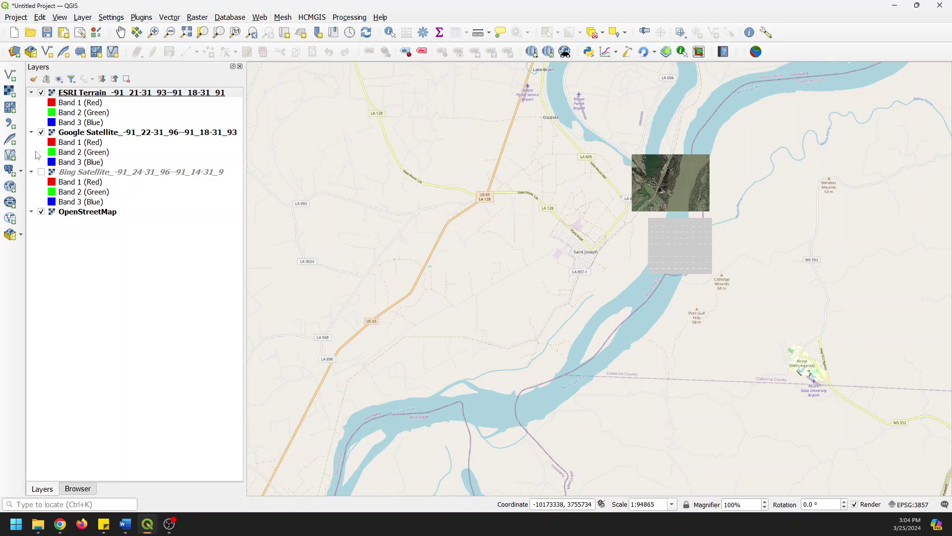
Step: Show the Bing Satellite layer and compare its forest imagery with the Google Satellite and ESRI Terrain patches
left_click(41, 172)
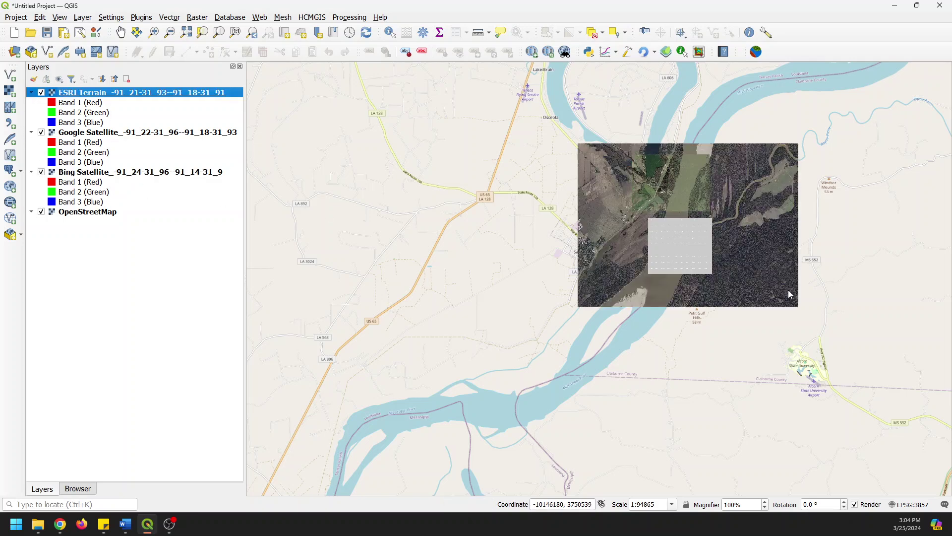
scroll(779, 280, "up", 3)
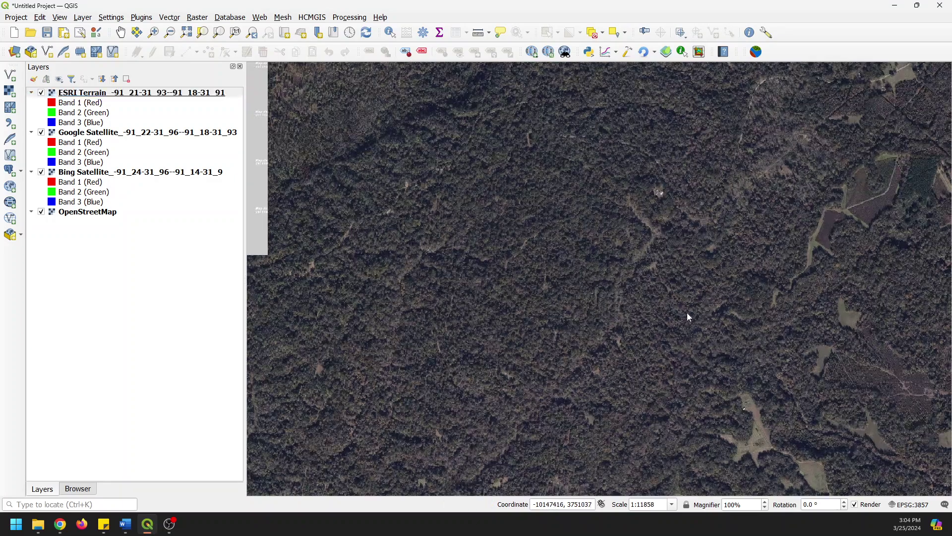
scroll(688, 316, "up", 1)
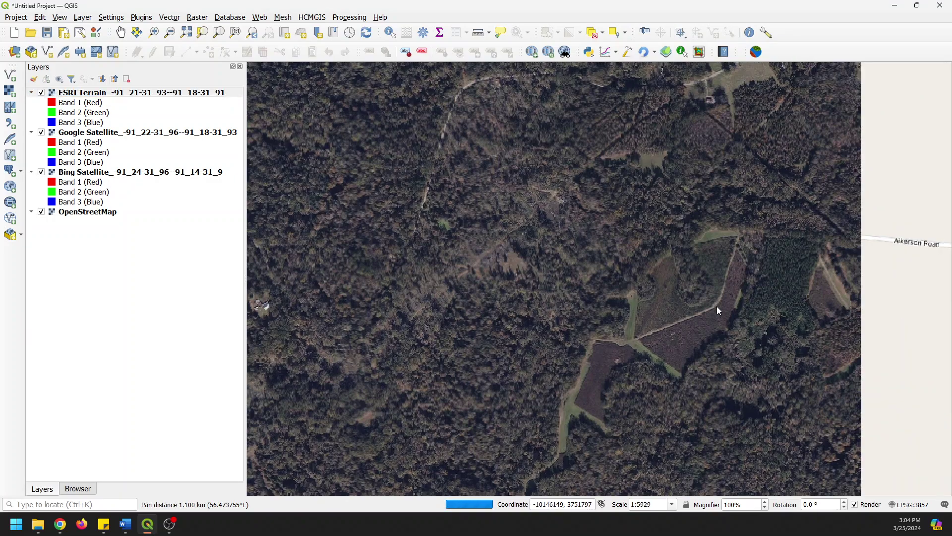
scroll(717, 306, "up", 1)
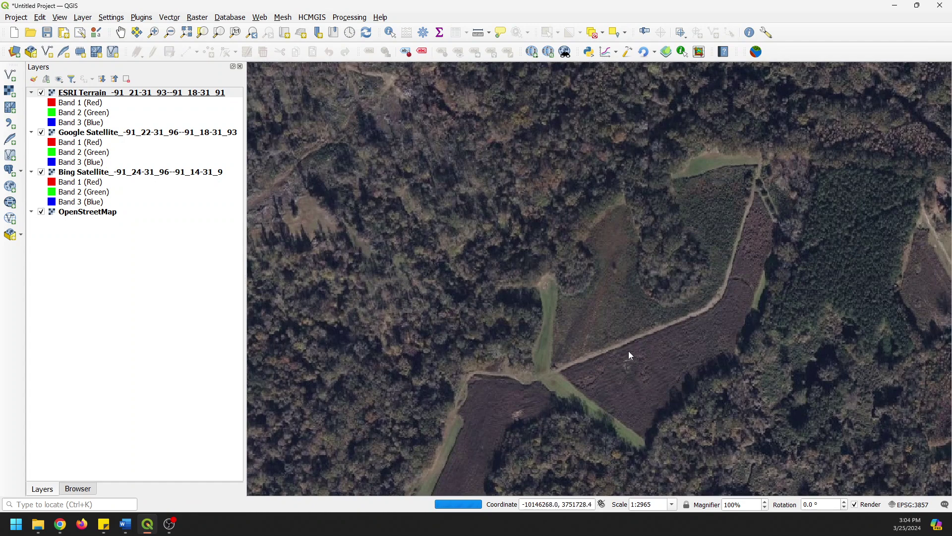
scroll(614, 352, "down", 2)
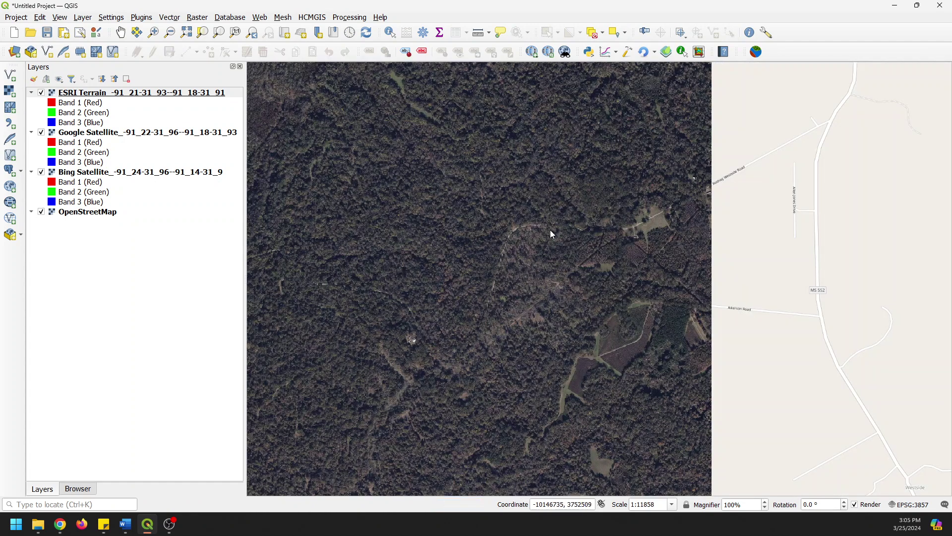
scroll(507, 272, "down", 2)
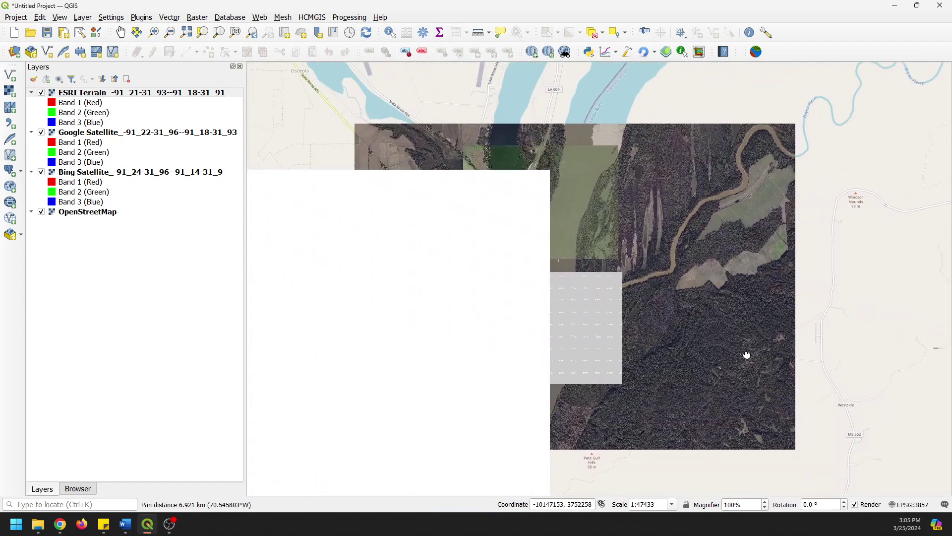
left_click_drag(462, 190, 559, 237)
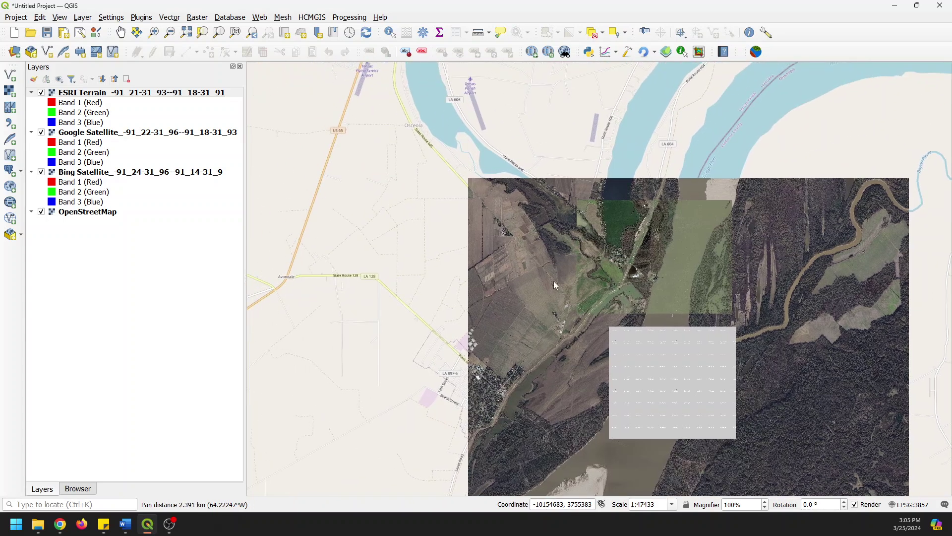